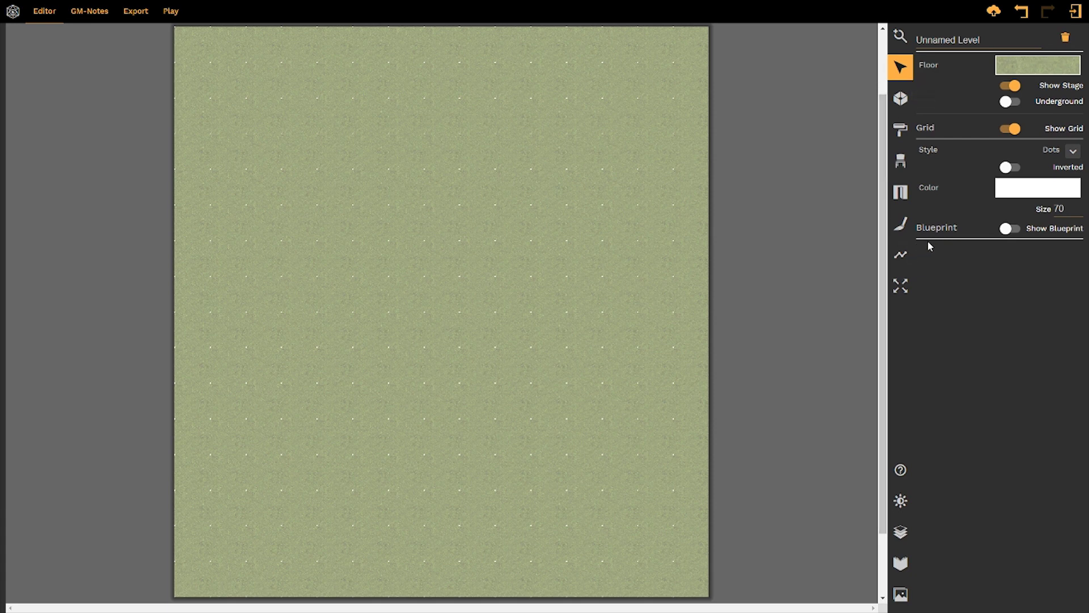
- Turn on Show Blueprint and open the Blueprint dialog with the uploaded Ground Floor image
click(1008, 229)
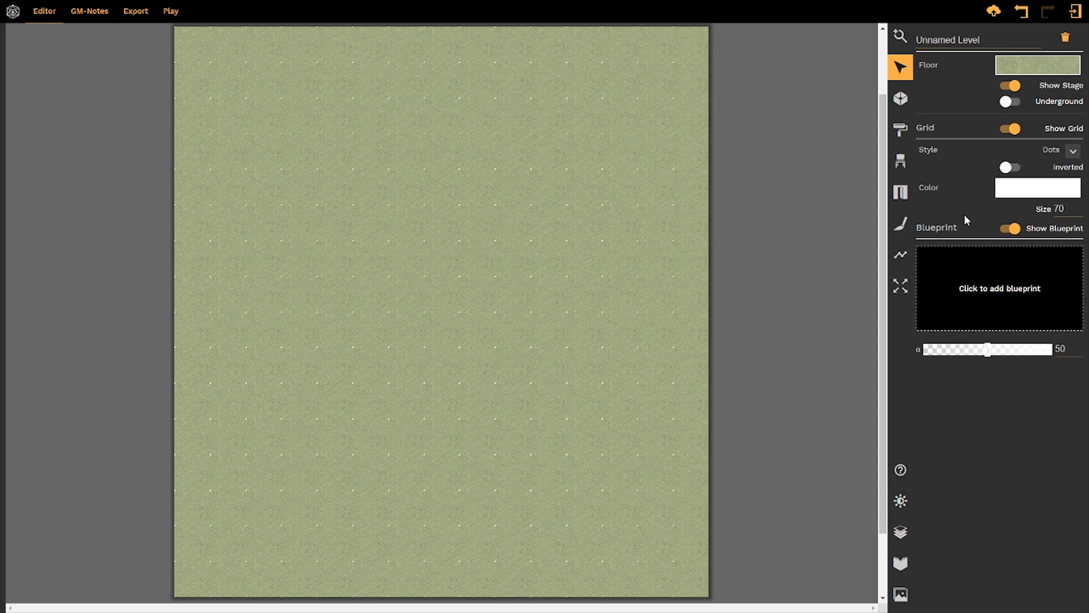
click(1018, 276)
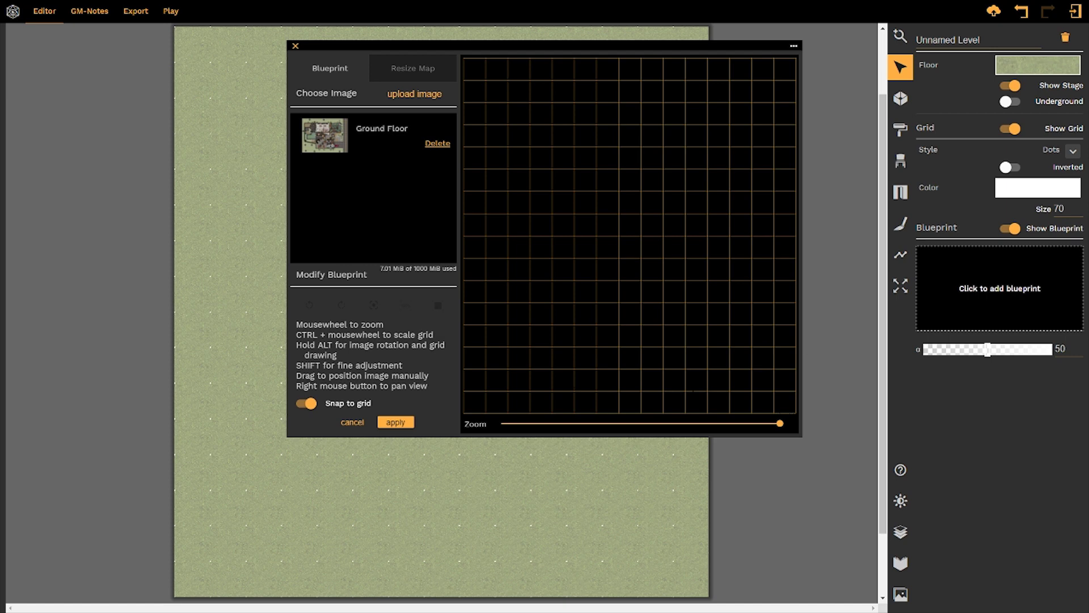
click(449, 77)
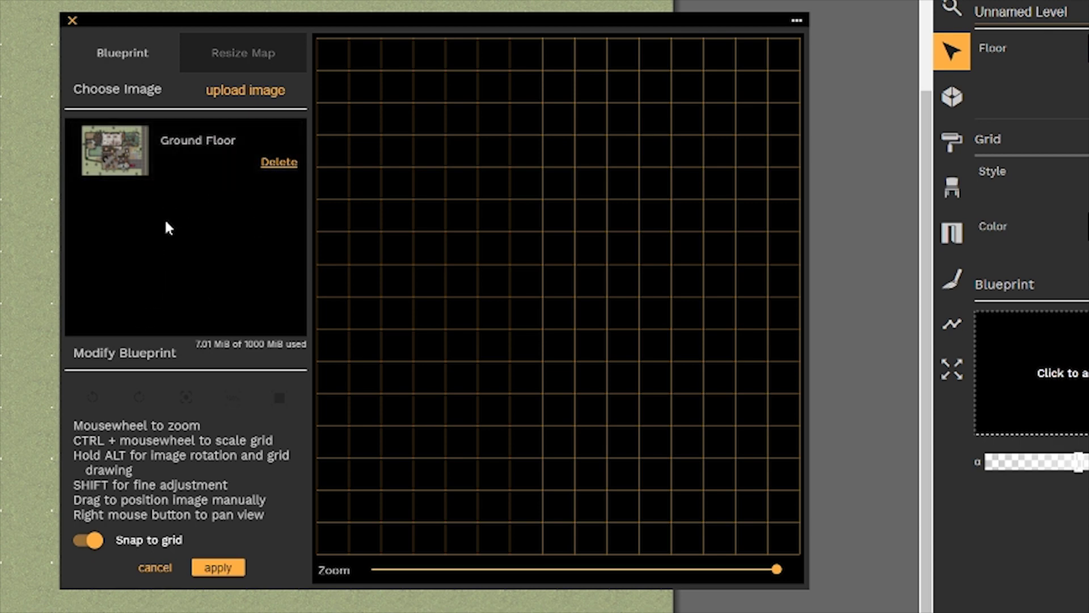
- Load the Ground Floor image onto the grid and try quarter-turn rotations, ending in landscape
click(211, 166)
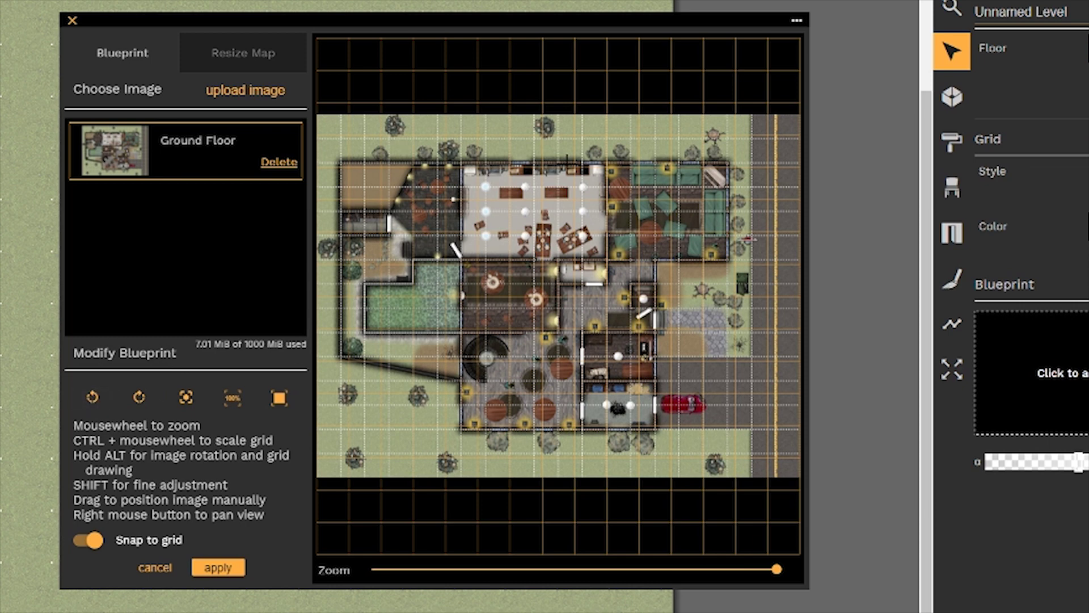
click(92, 400)
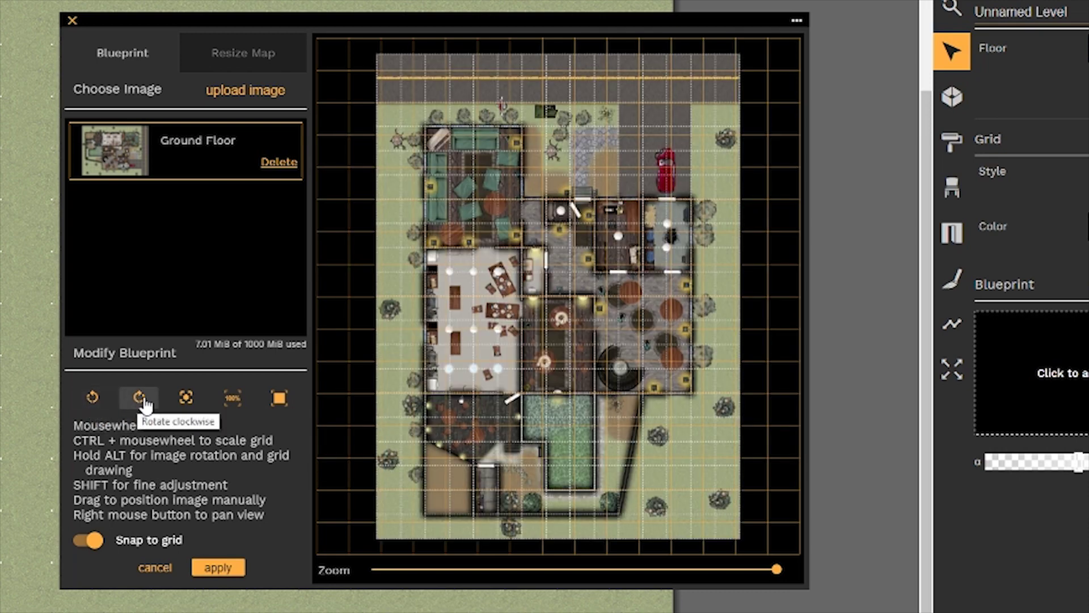
click(144, 401)
click(144, 401)
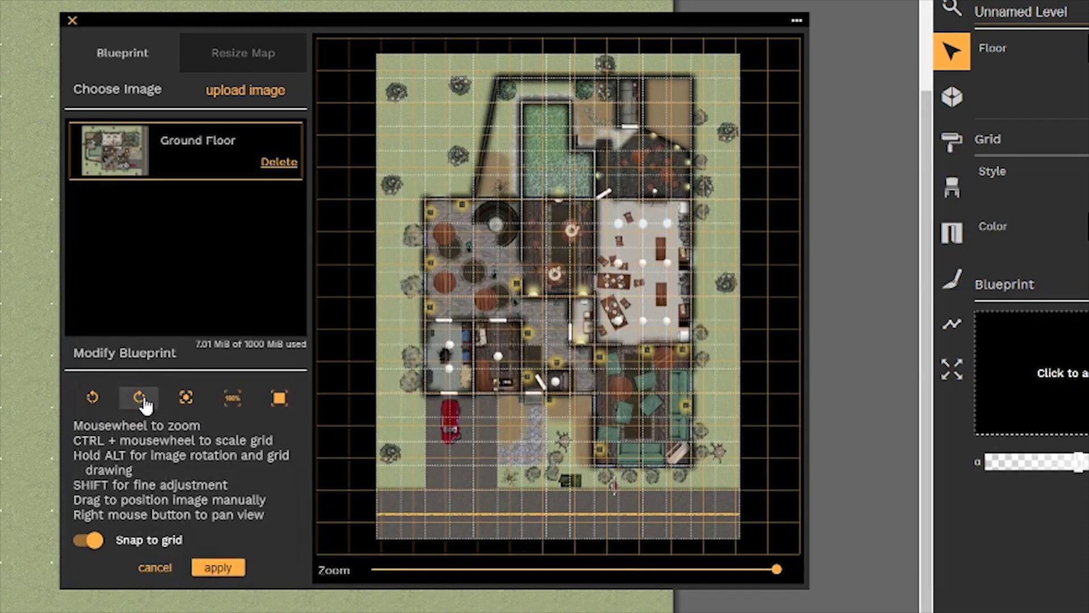
click(91, 399)
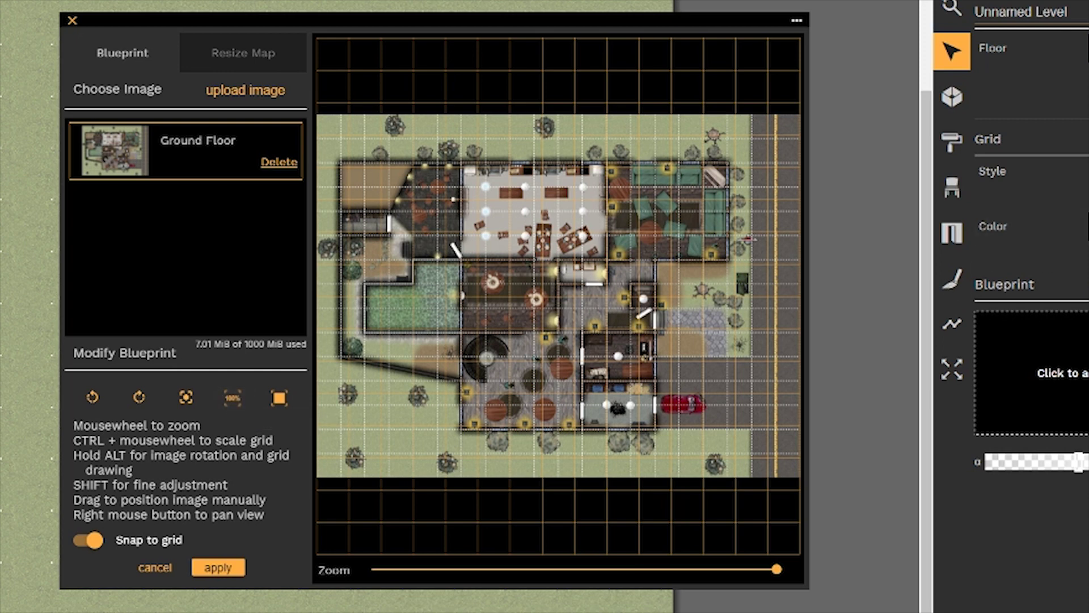
- Show the blueprint at 100%, drag it into place, fit it to the map, then view Resize Map
click(233, 398)
click(231, 400)
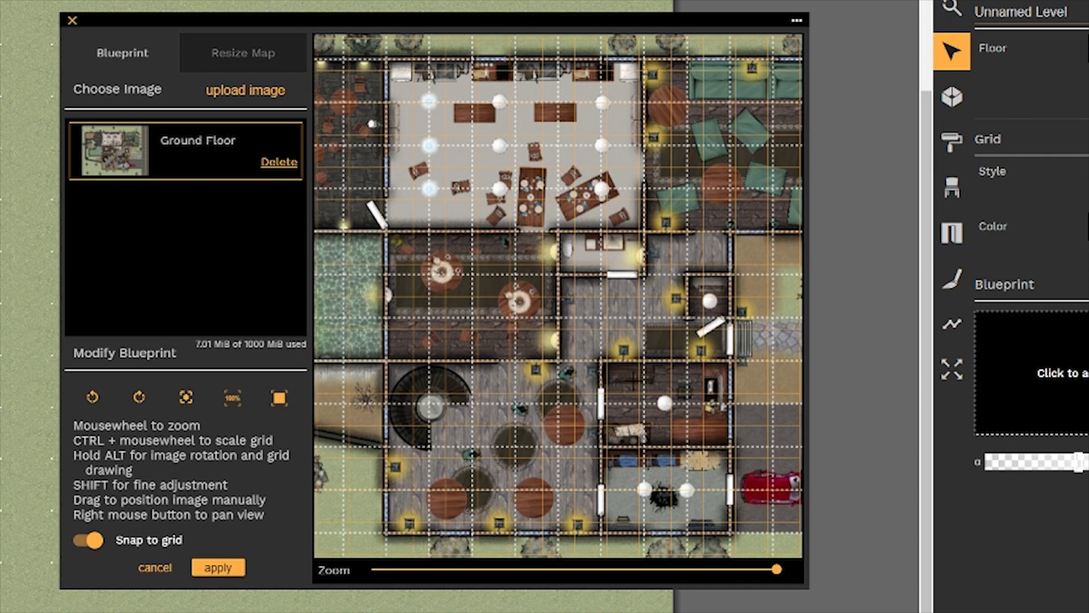
drag(638, 348, 502, 348)
scroll(502, 347, up, 2)
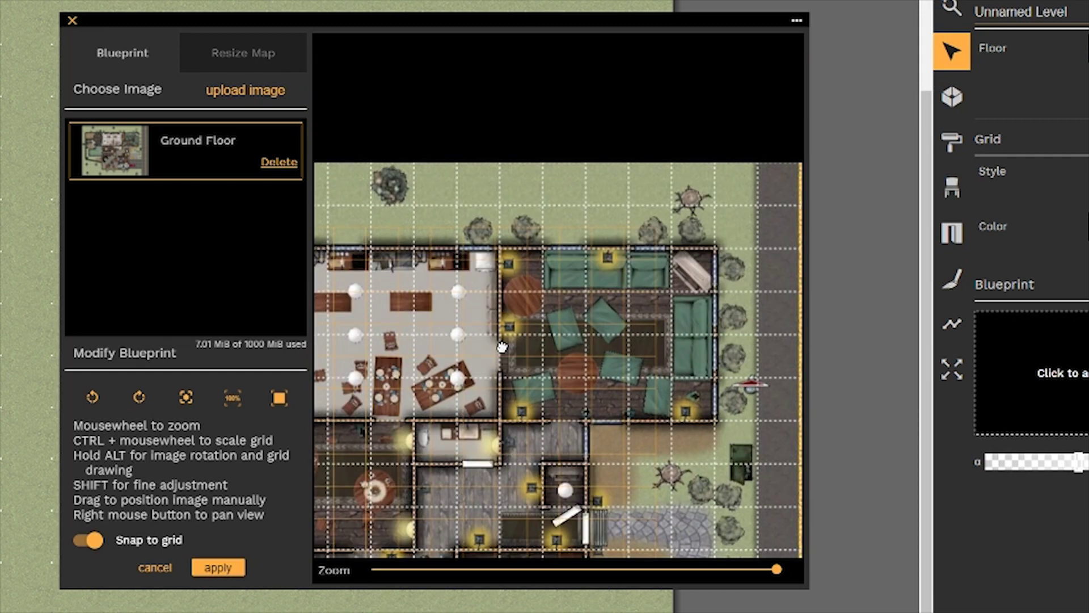
drag(641, 195, 720, 192)
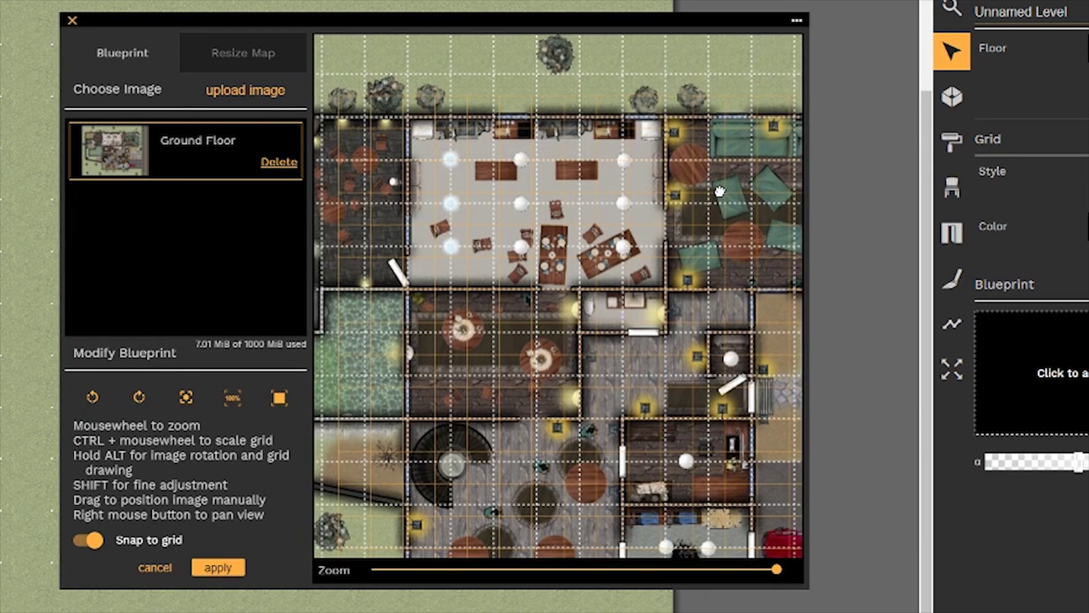
click(279, 399)
scroll(548, 284, up, 2)
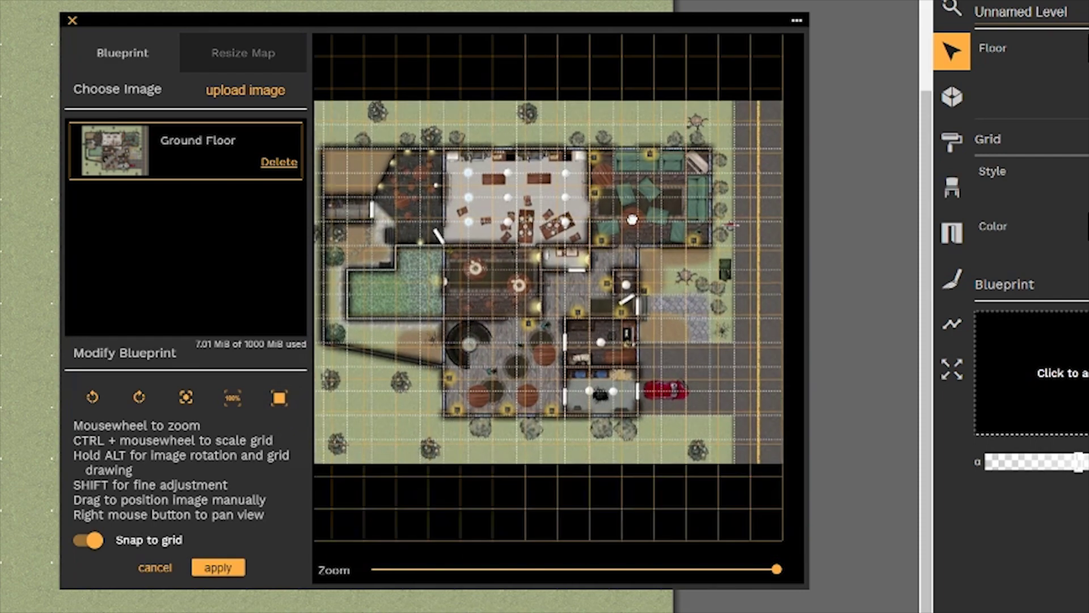
scroll(632, 220, up, 2)
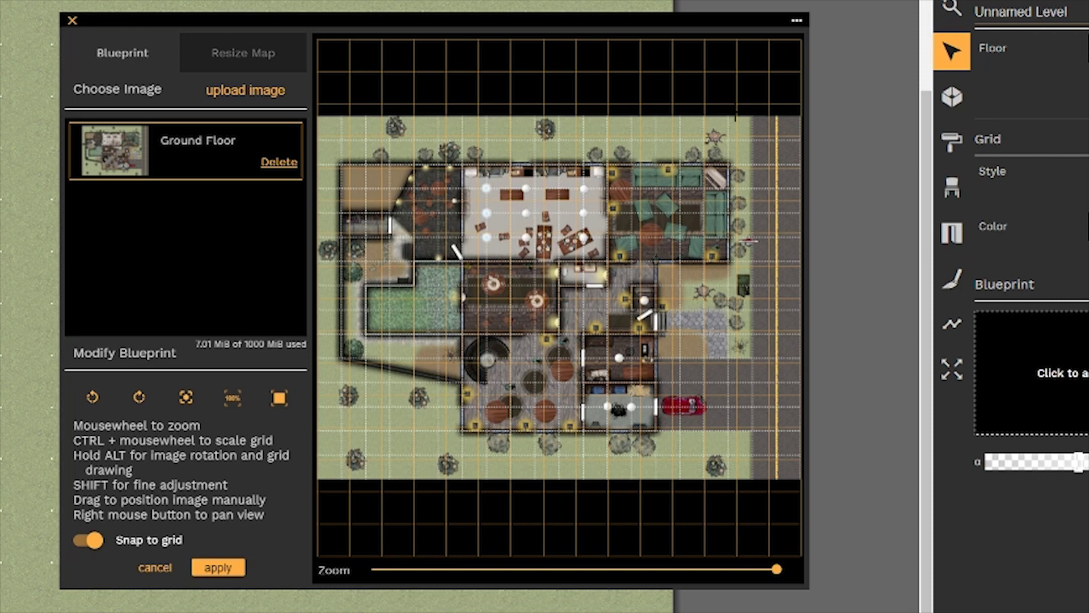
drag(736, 117, 735, 140)
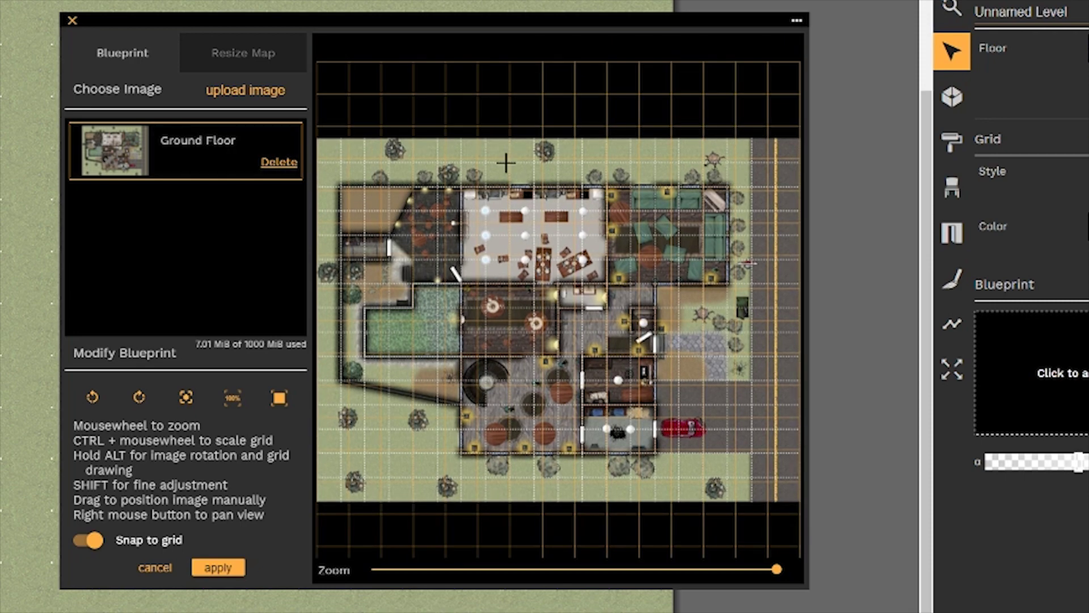
click(249, 56)
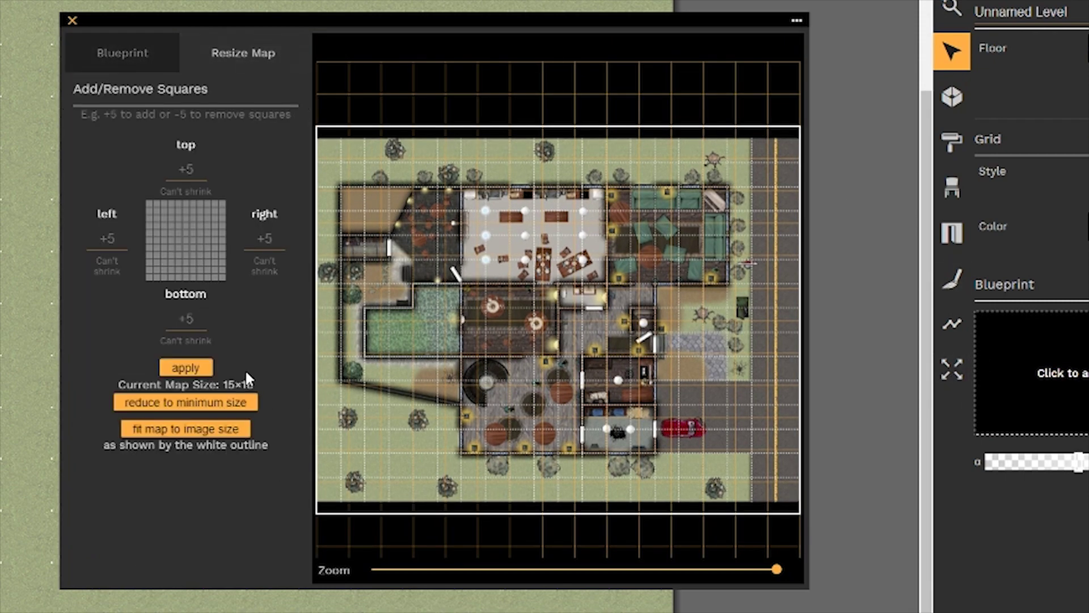
- Return from Resize Map to the Blueprint tab's image settings
click(145, 67)
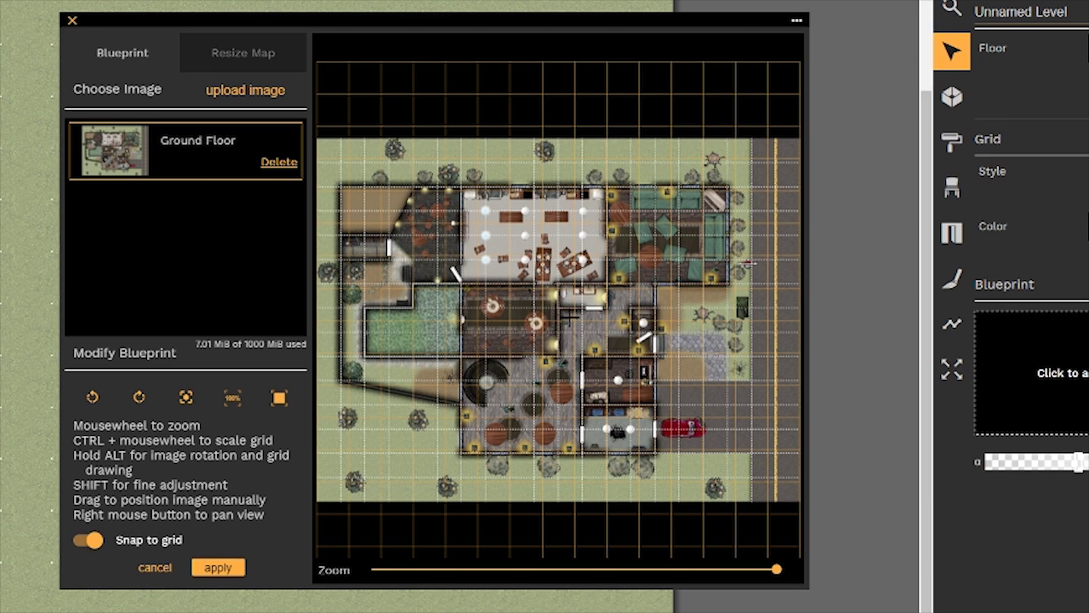
- Zoom the preview and drag the Ground Floor blueprint around, trying to line it up with the grid
scroll(558, 307, up, 4)
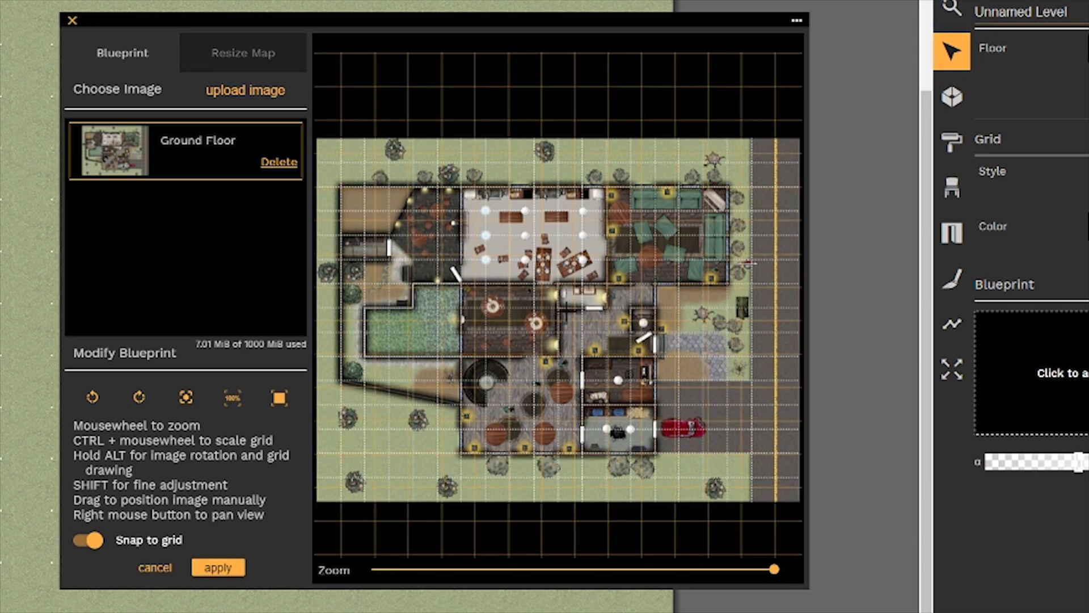
scroll(749, 262, up, 5)
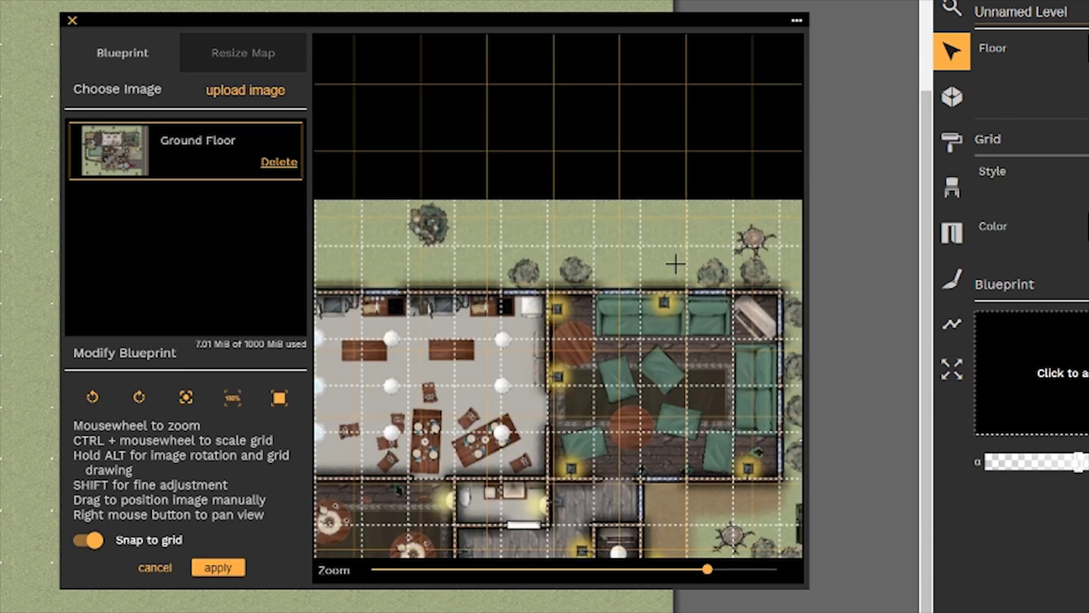
ctrl+scroll(673, 282, up, 2)
ctrl+scroll(674, 282, down, 4)
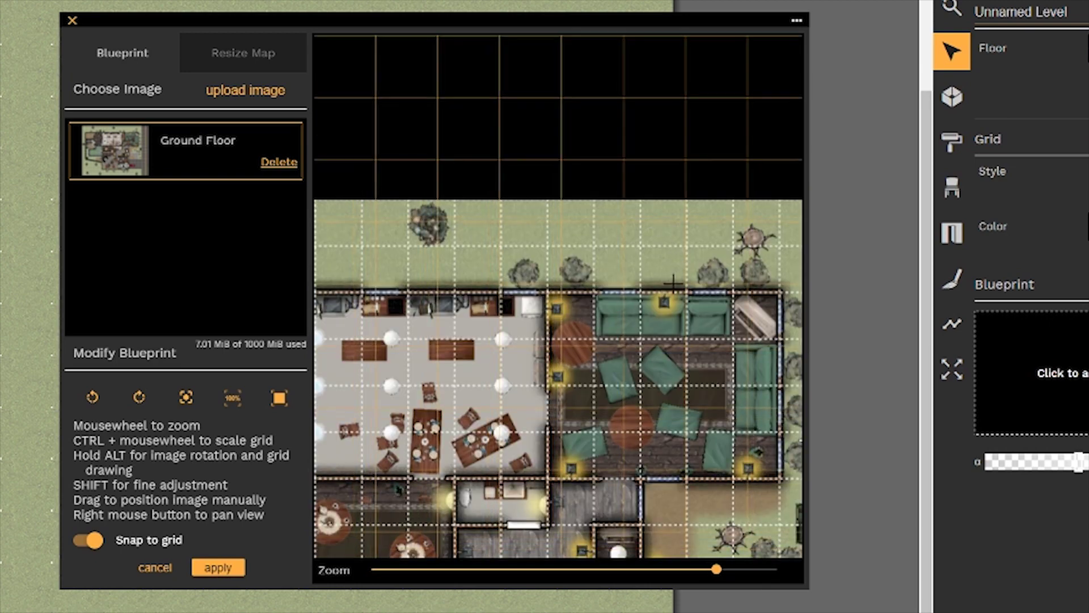
ctrl+scroll(673, 282, down, 4)
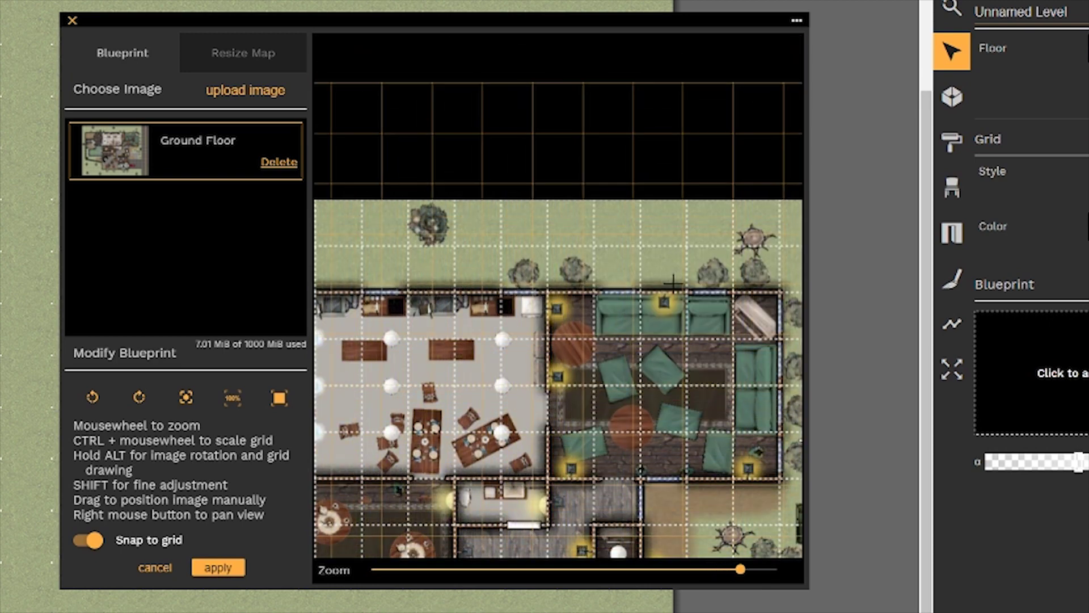
ctrl+scroll(673, 282, down, 3)
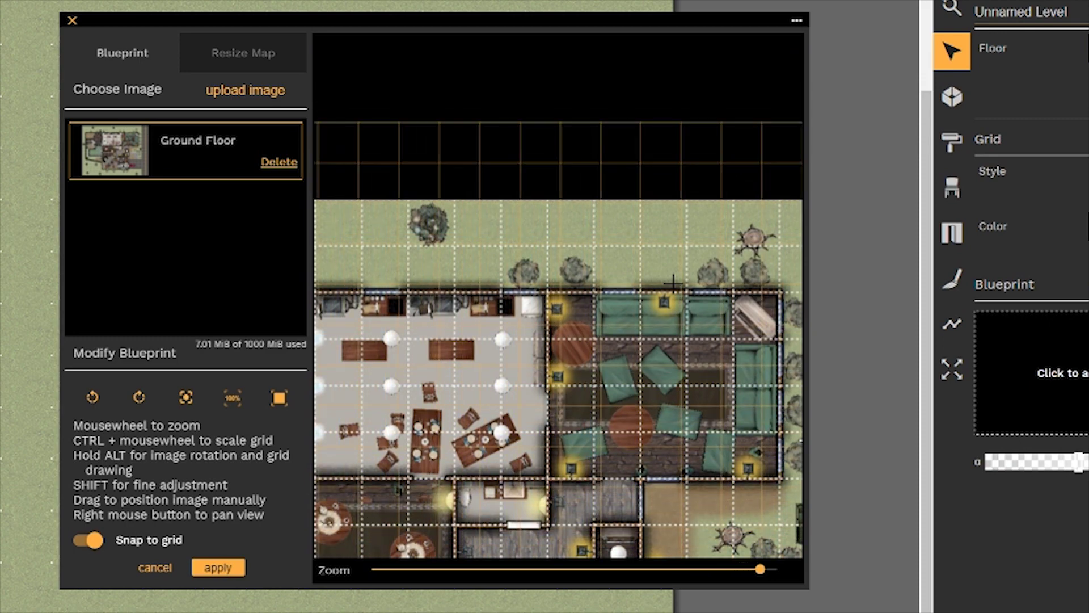
ctrl+scroll(673, 282, up, 2)
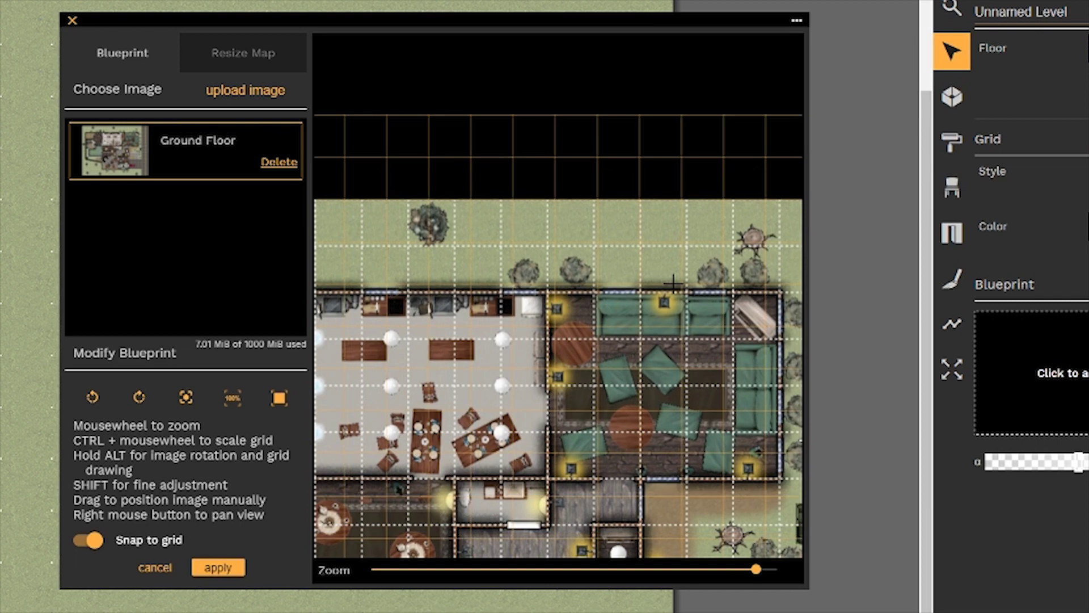
scroll(673, 282, down, 3)
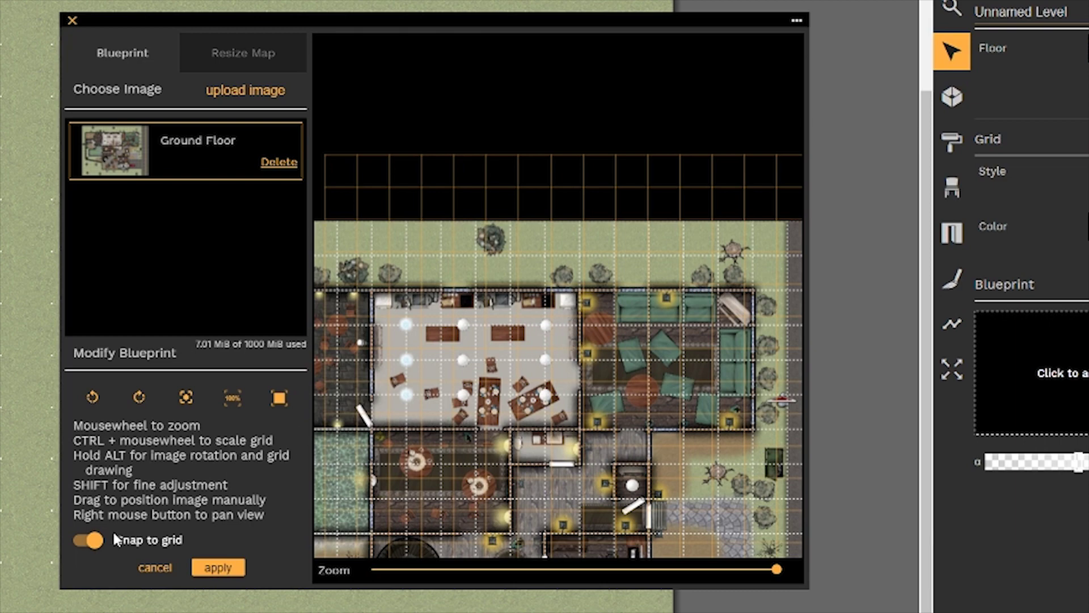
drag(573, 344, 591, 245)
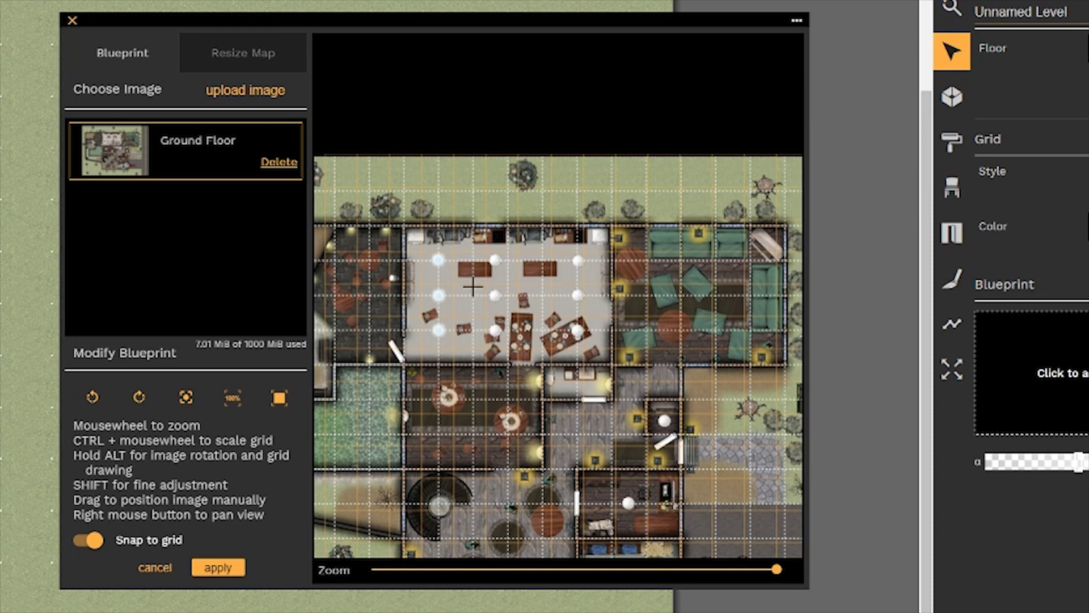
drag(635, 291, 653, 352)
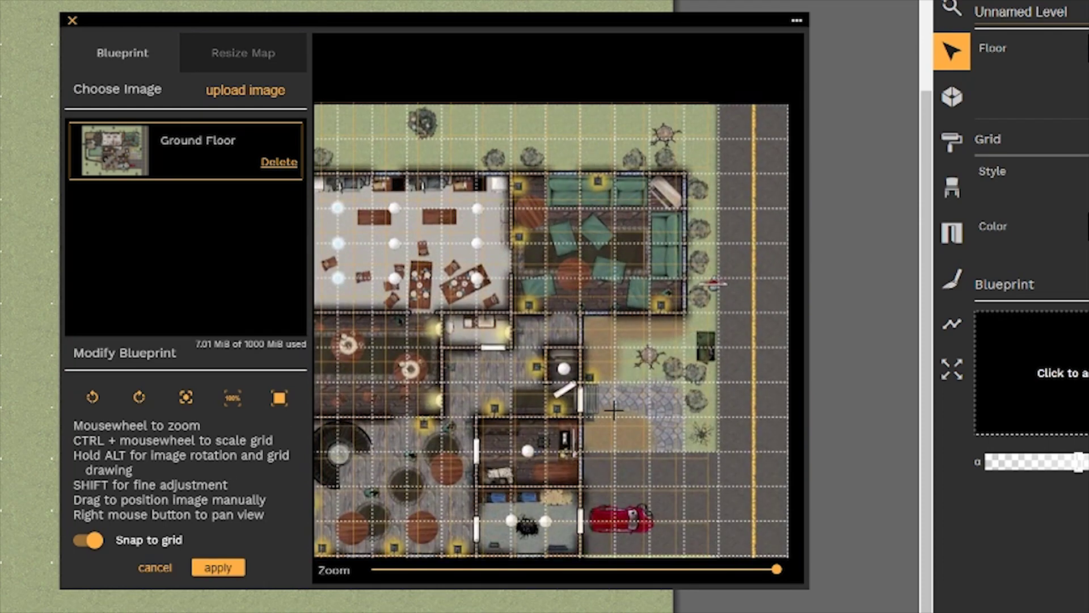
drag(672, 431, 715, 264)
drag(333, 109, 606, 185)
- Reset the blueprint's translation and rotation so it sits centred within the grid
scroll(606, 185, down, 3)
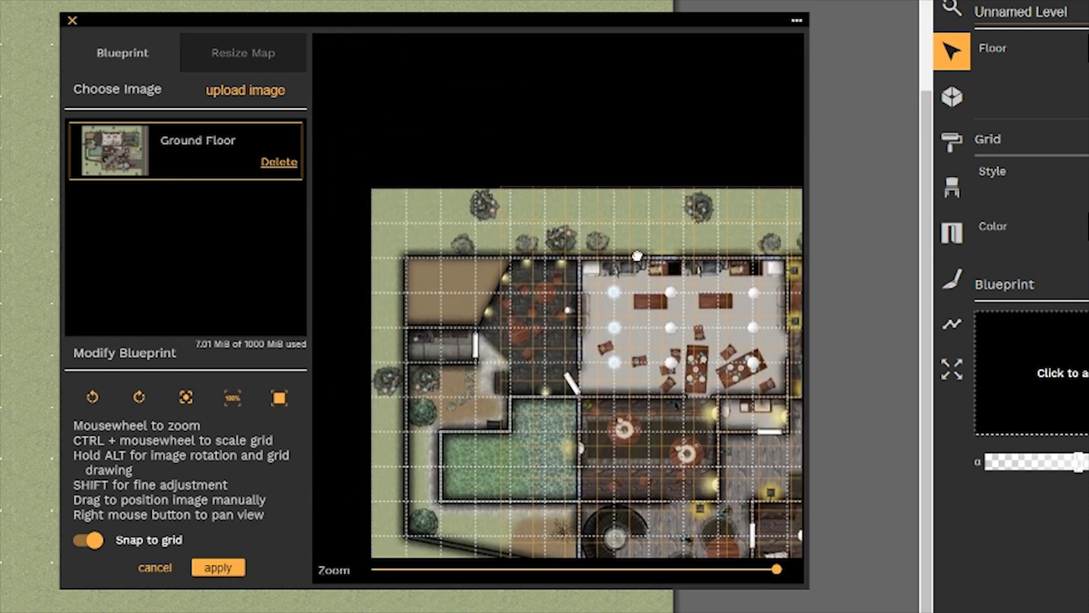
scroll(617, 240, up, 3)
scroll(616, 240, down, 2)
scroll(658, 213, up, 3)
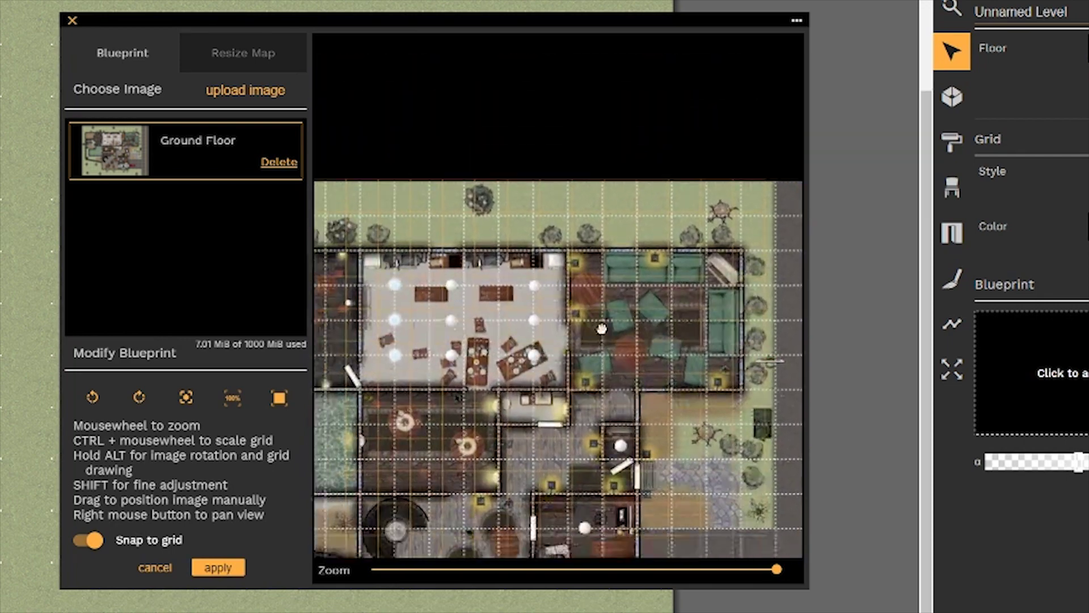
scroll(658, 213, down, 2)
scroll(621, 289, up, 2)
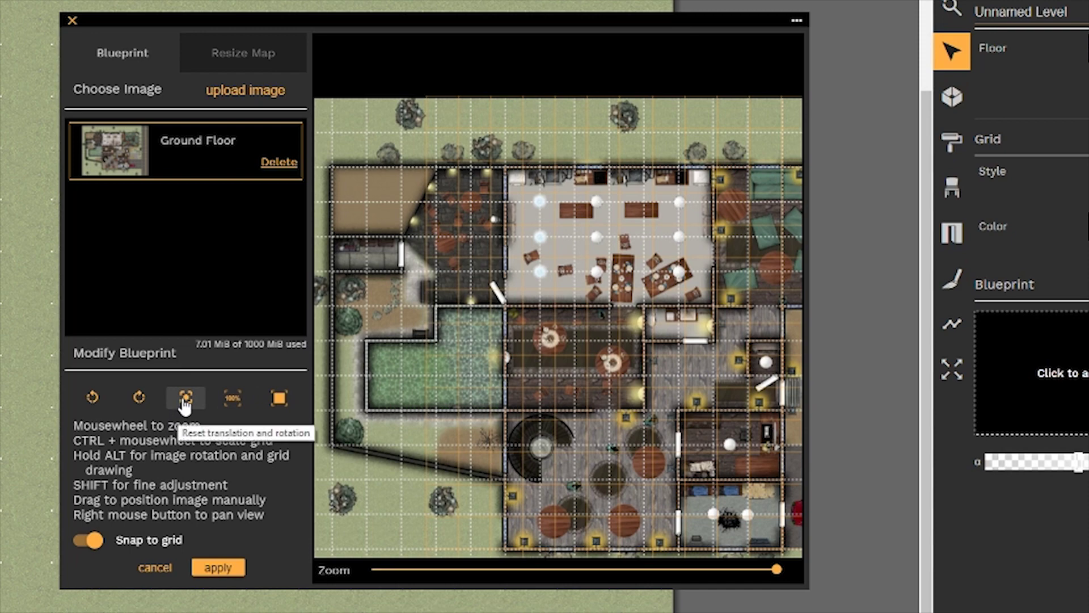
click(185, 398)
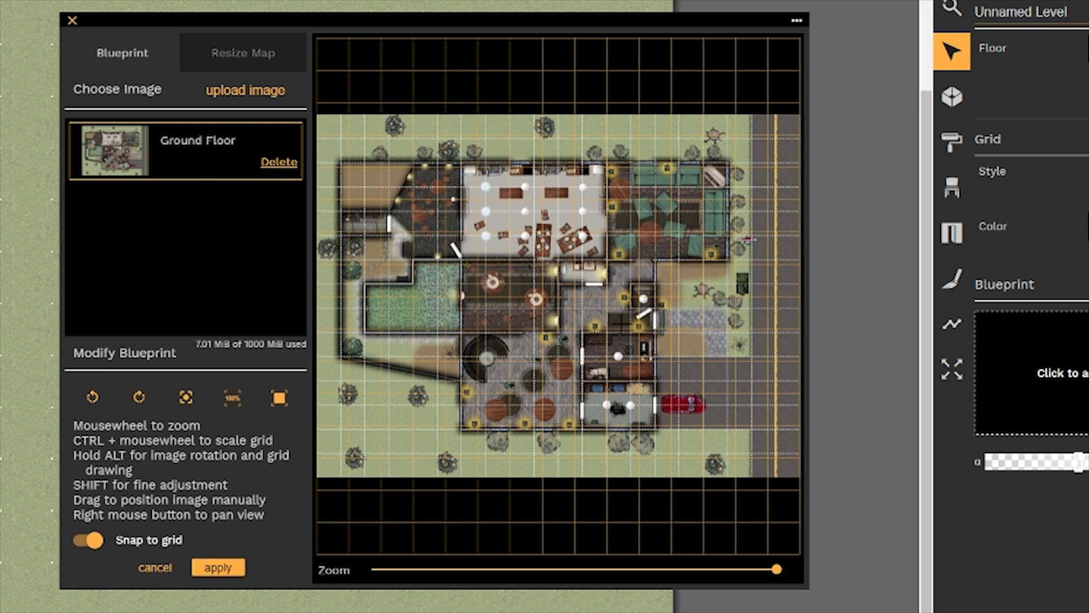
- Scale the blueprint by marking a 3×3 block of its squares, fine-tuned to 70.1 px per cell
key(alt)
drag(777, 569, 629, 569)
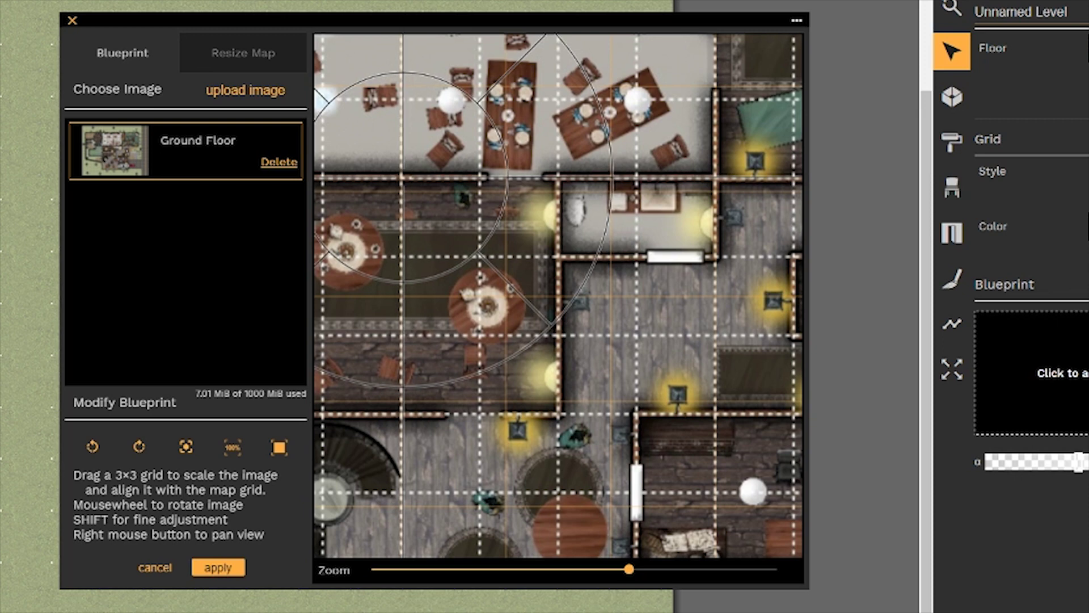
mouse_move(402, 177)
mouse_down()
mouse_move(467, 223)
mouse_move(535, 324)
mouse_move(635, 412)
mouse_up()
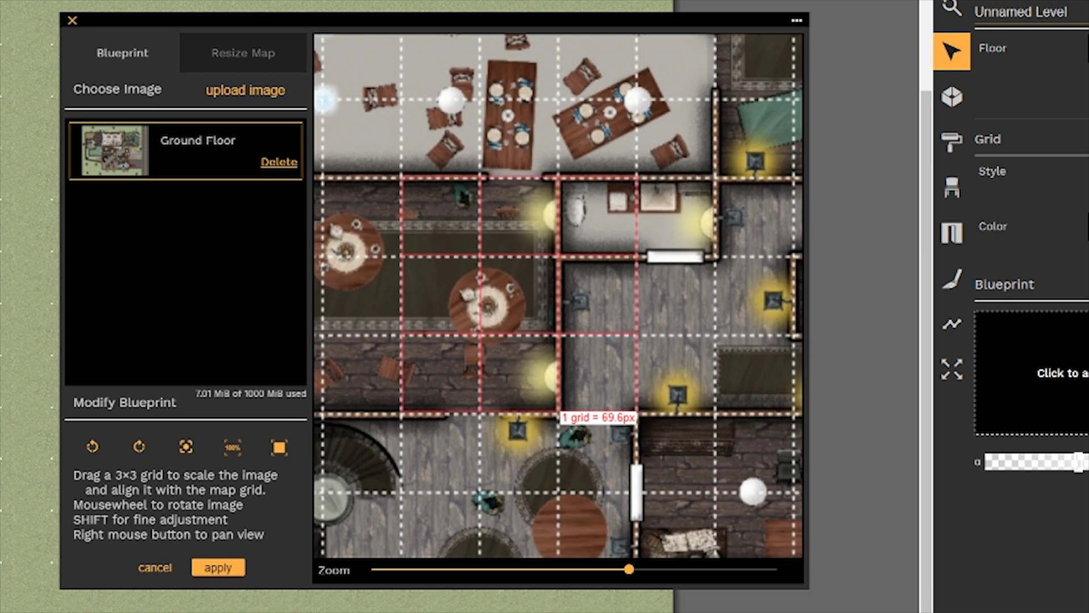
drag(636, 413, 638, 415)
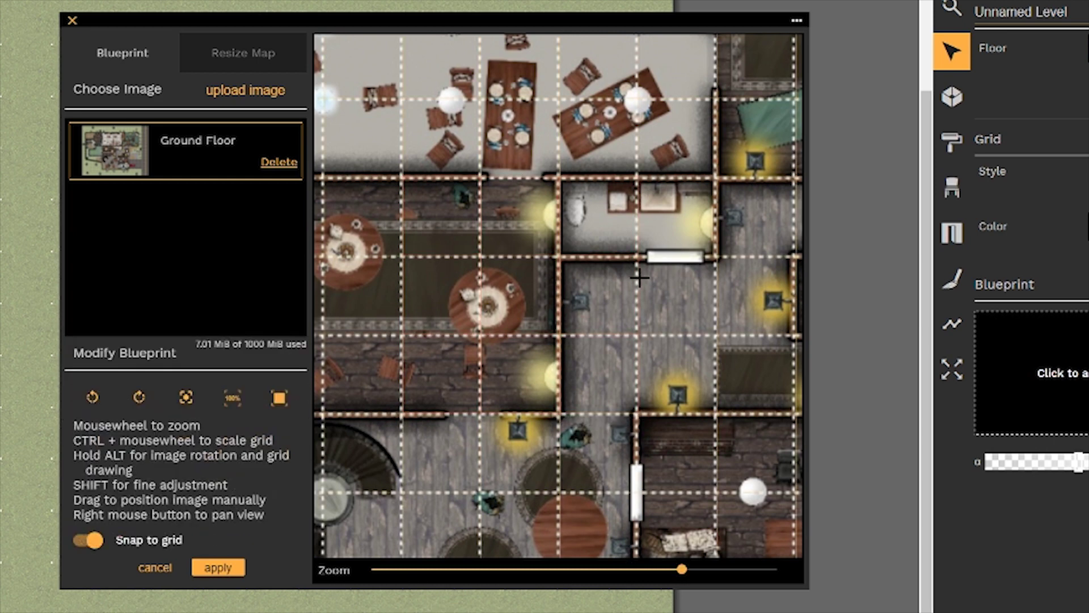
- Zoom out to show the whole ground-floor blueprint and enter ALT image-rotation mode
scroll(700, 288, up, 2)
scroll(700, 288, down, 5)
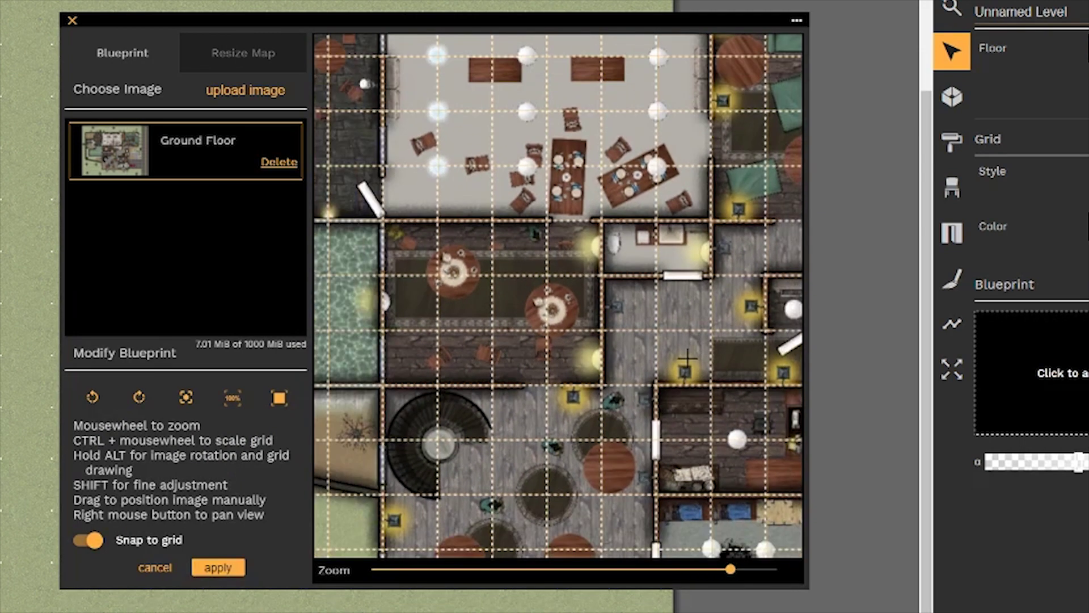
scroll(700, 269, down, 1)
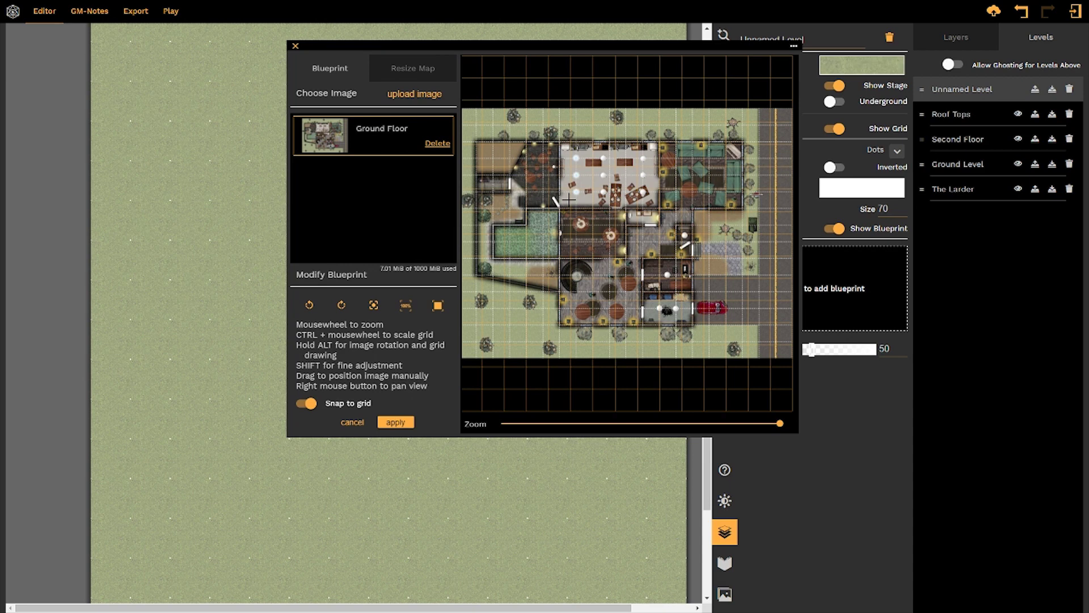
key(alt)
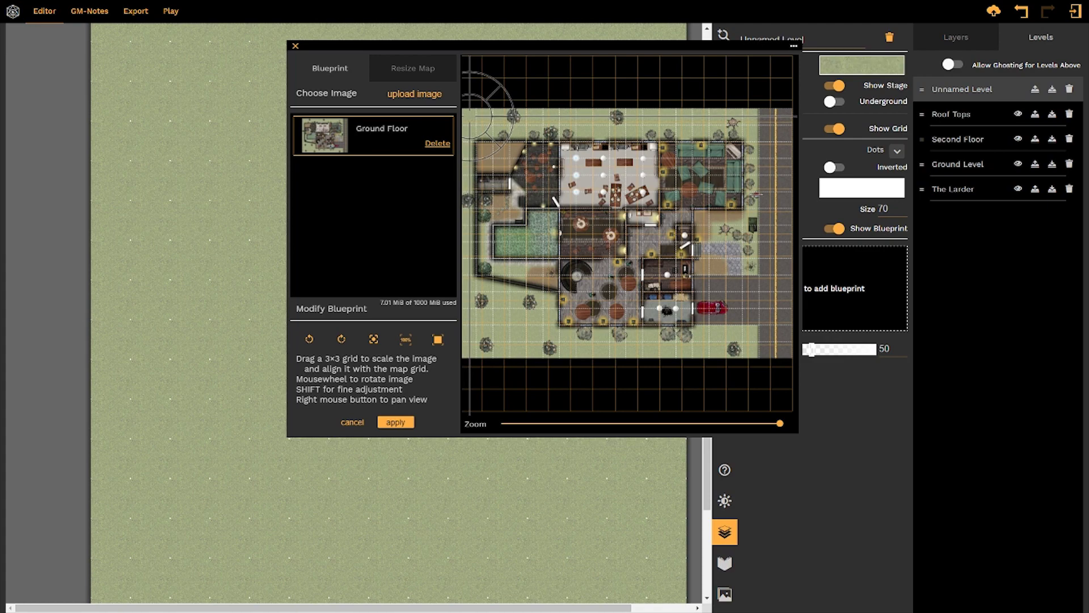
scroll(470, 116, down, 8)
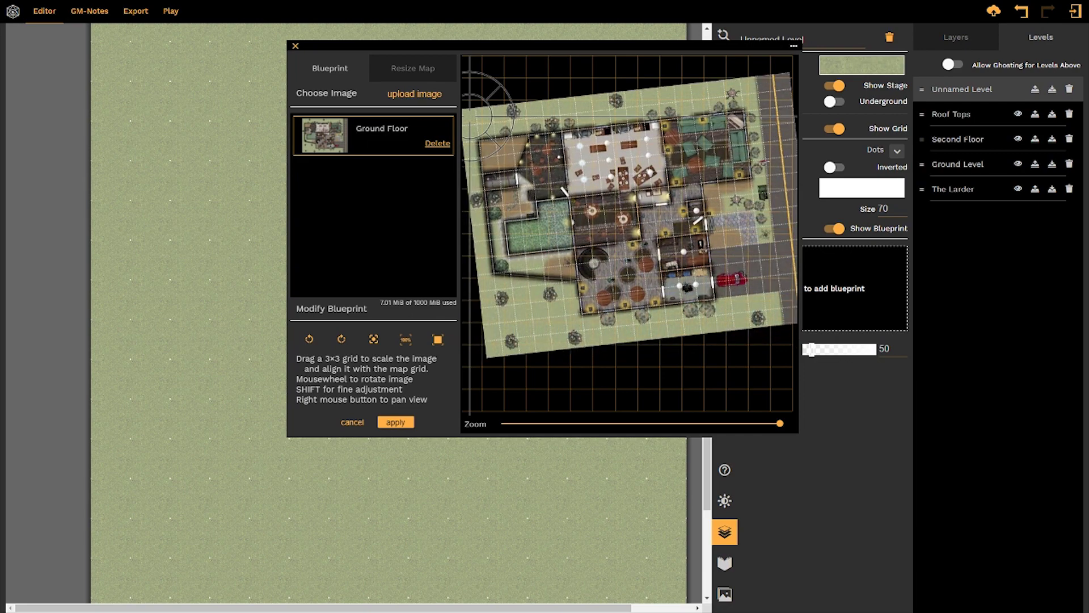
scroll(469, 117, down, 2)
scroll(469, 117, up, 1)
scroll(470, 117, up, 2)
scroll(470, 116, down, 4)
scroll(470, 116, up, 8)
scroll(469, 116, up, 3)
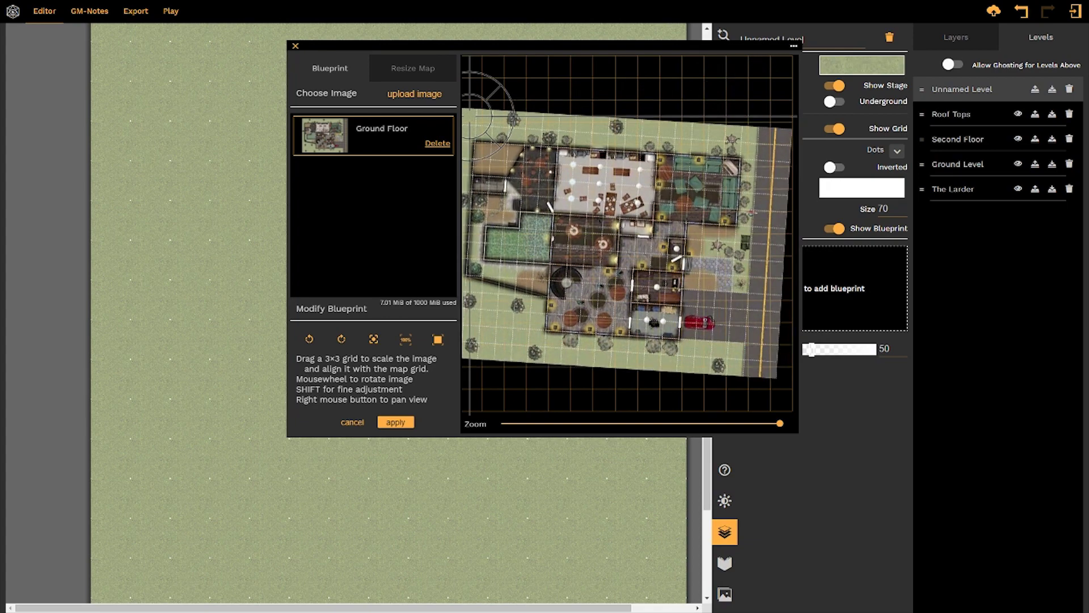
scroll(470, 117, down, 3)
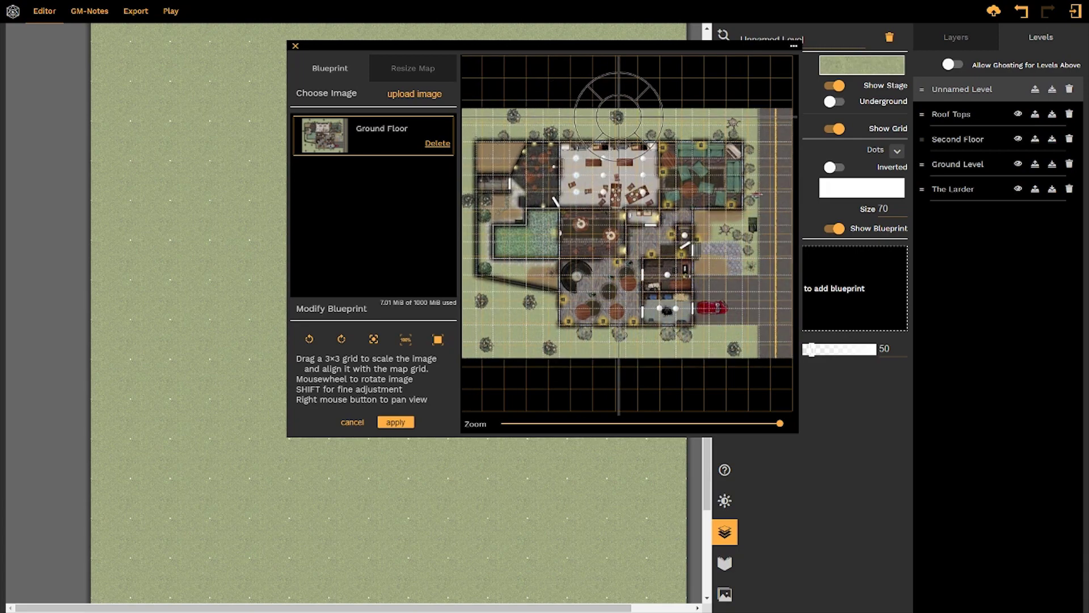
scroll(624, 114, down, 1)
scroll(623, 114, down, 8)
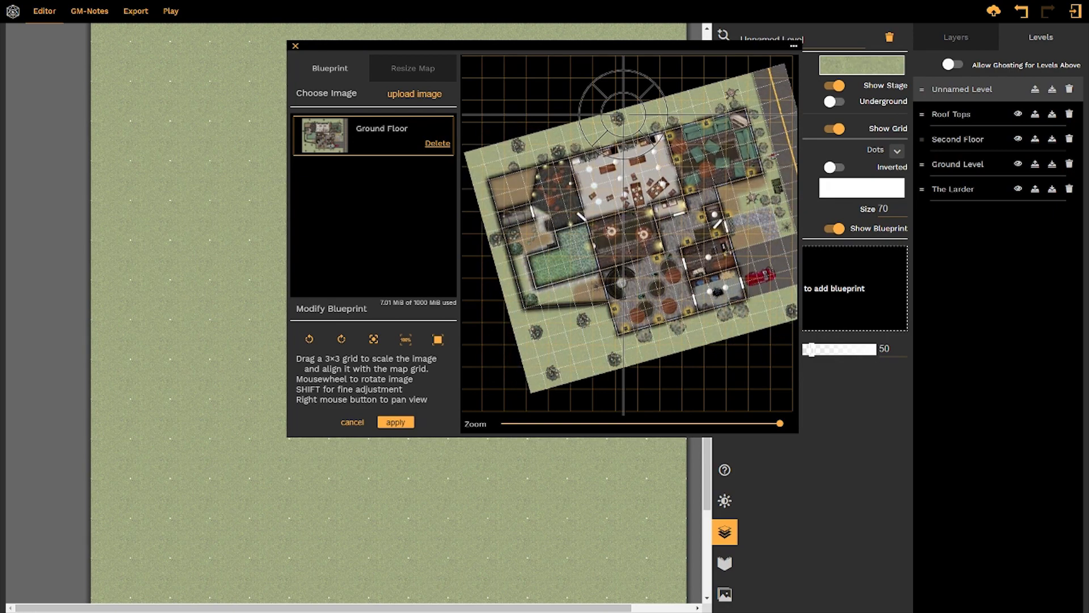
scroll(624, 114, down, 7)
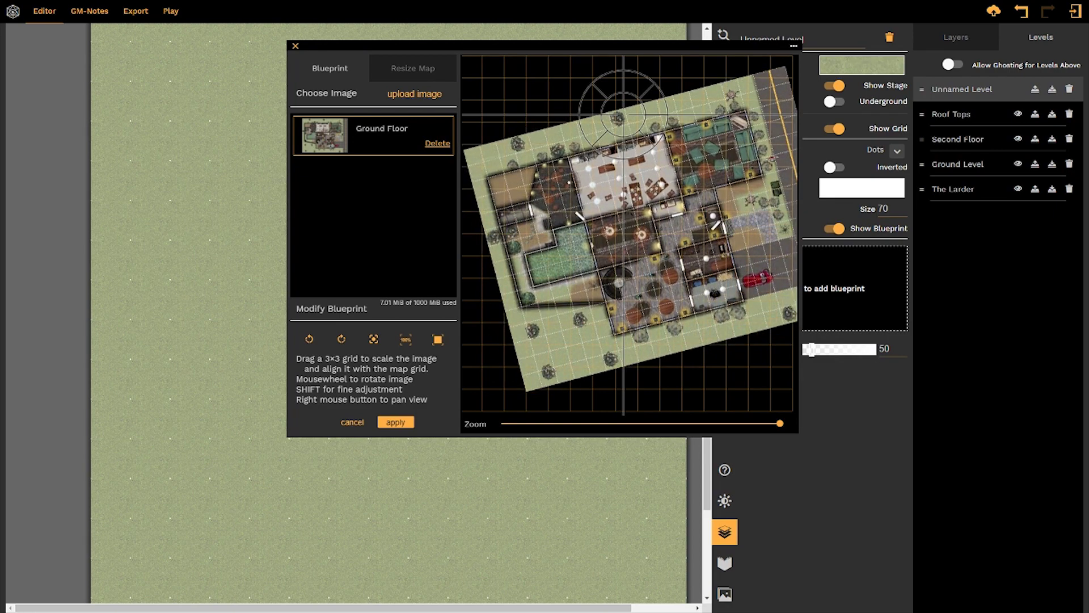
scroll(624, 114, up, 7)
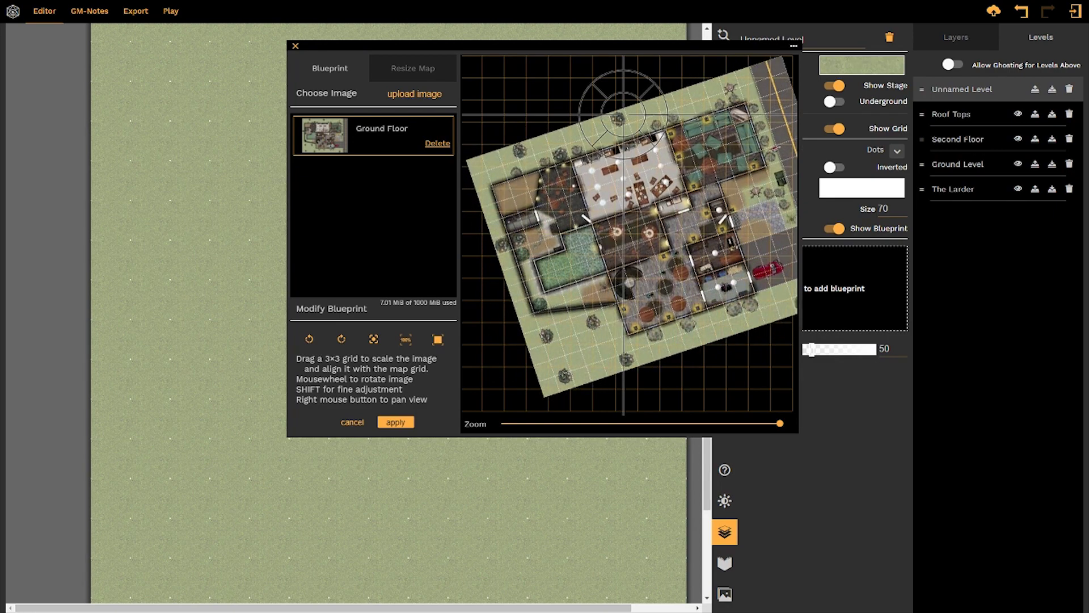
scroll(630, 227, down, 10)
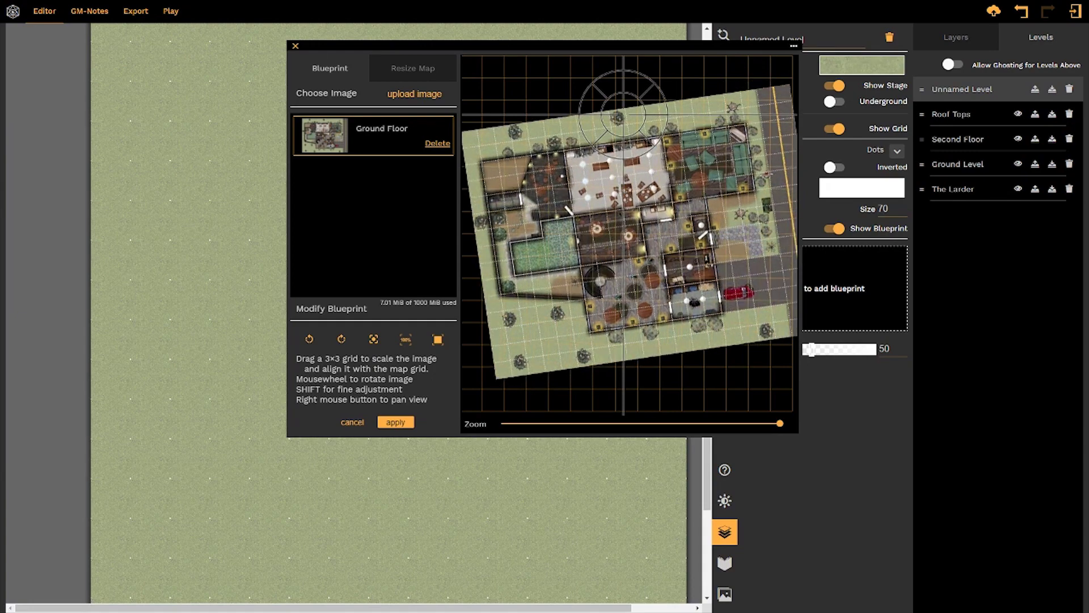
scroll(627, 233, down, 3)
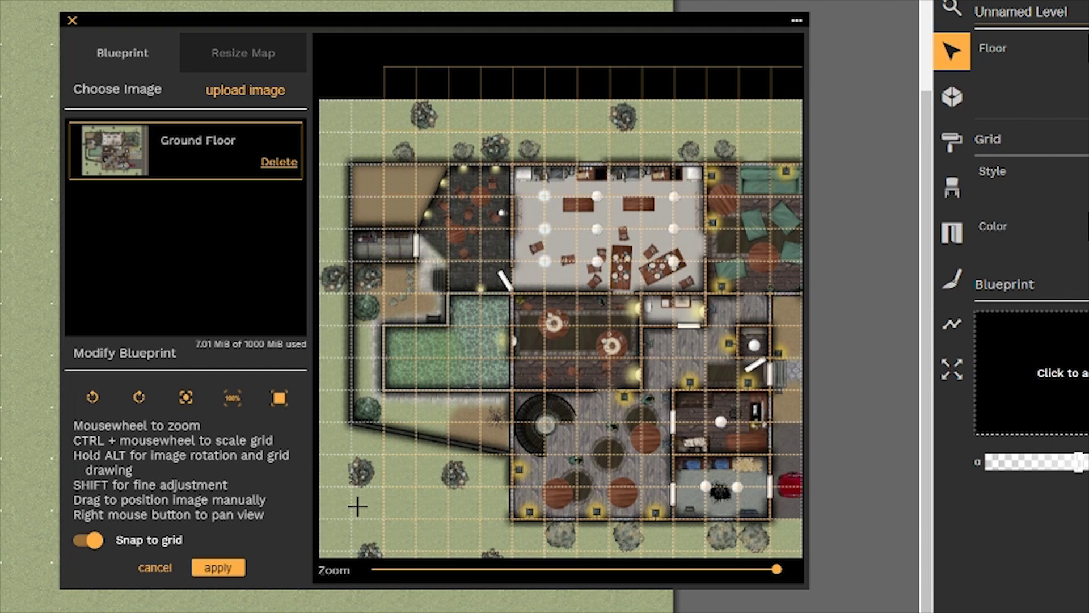
- Align the blueprint with the grid, then pan around the Resize Map view showing the 15×16 map
drag(739, 255, 635, 161)
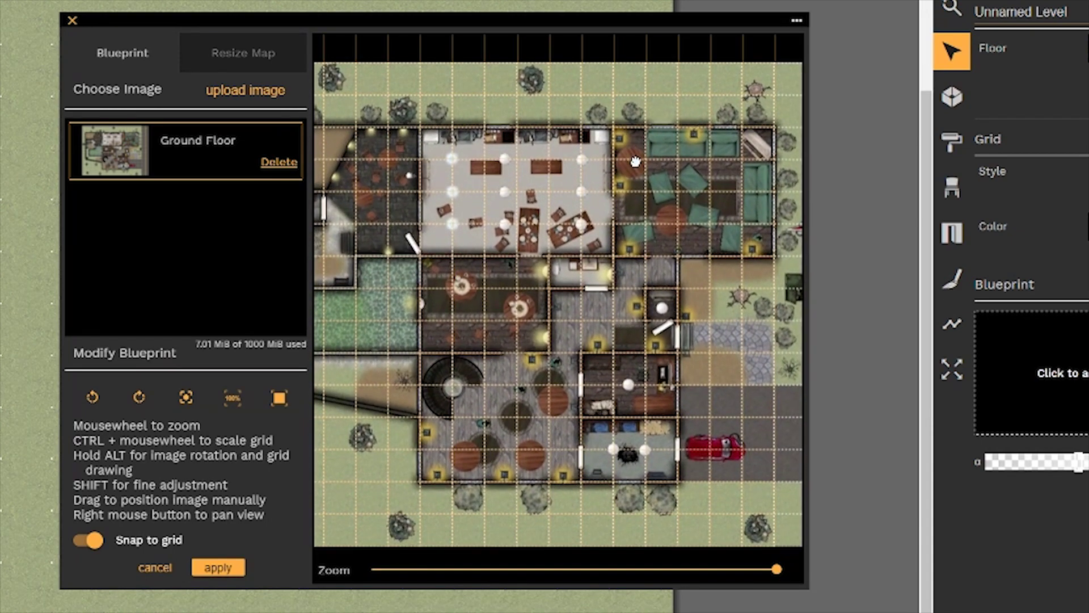
click(285, 59)
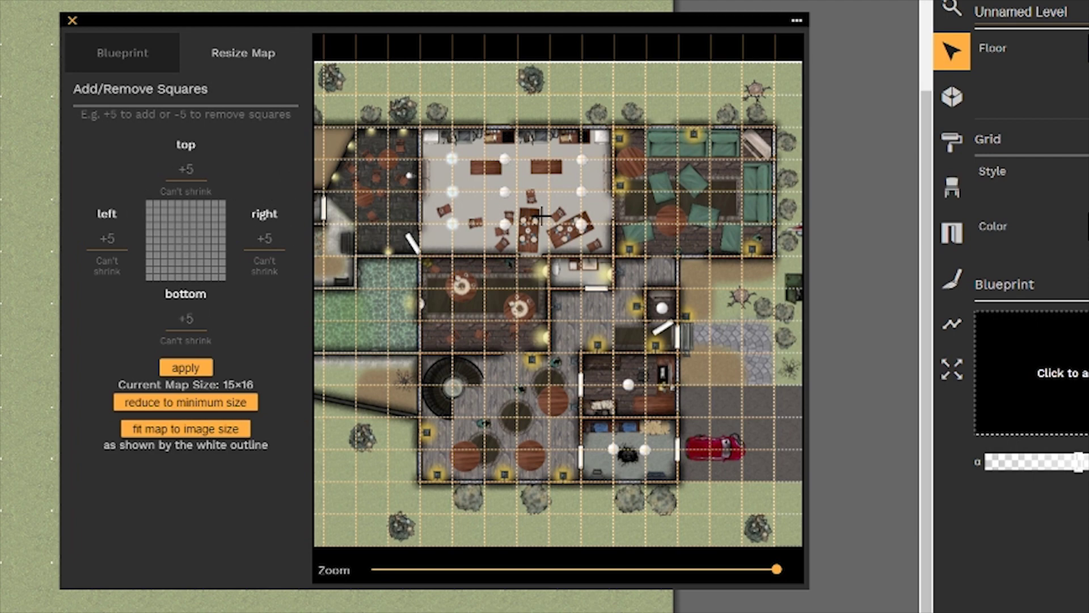
drag(543, 216, 602, 218)
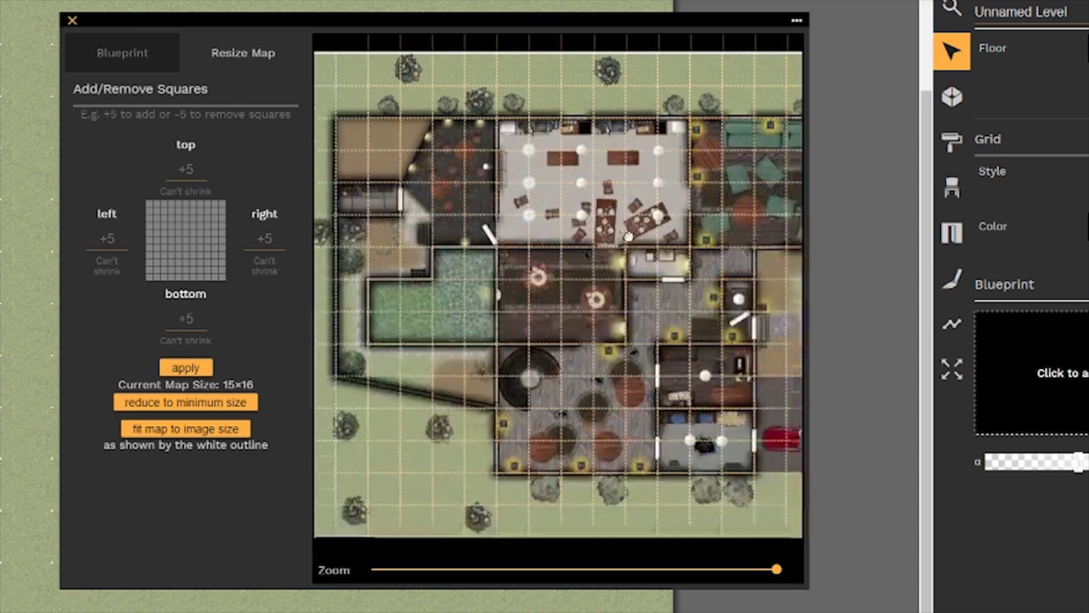
drag(647, 352, 444, 396)
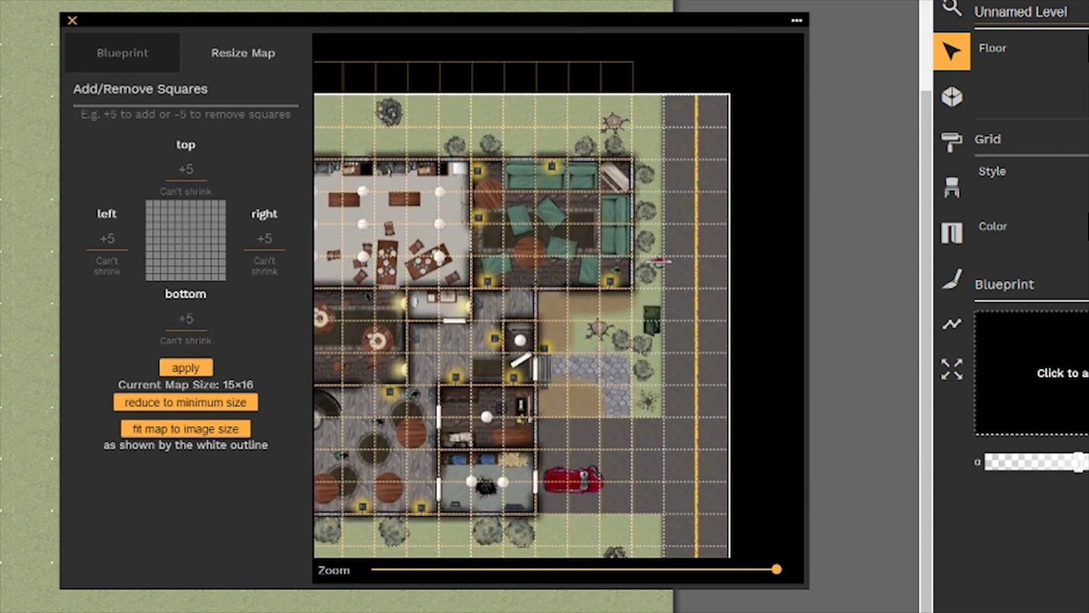
drag(658, 427, 791, 257)
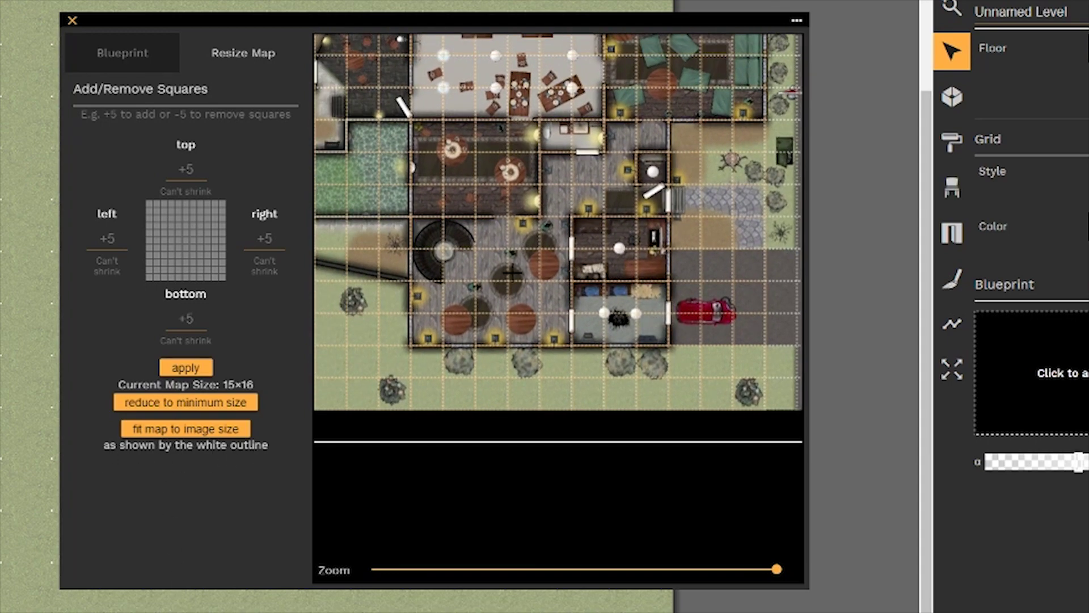
drag(531, 245, 619, 335)
drag(569, 285, 543, 327)
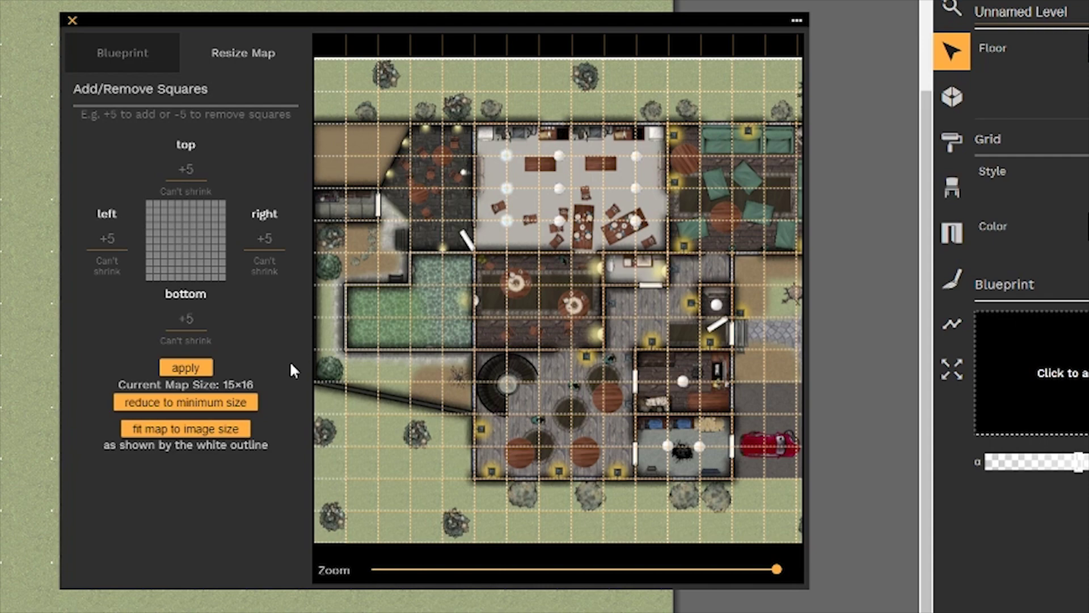
- Grow the map to 20×16 to fit the image, then apply the Ground Floor blueprint at 50 opacity
click(221, 437)
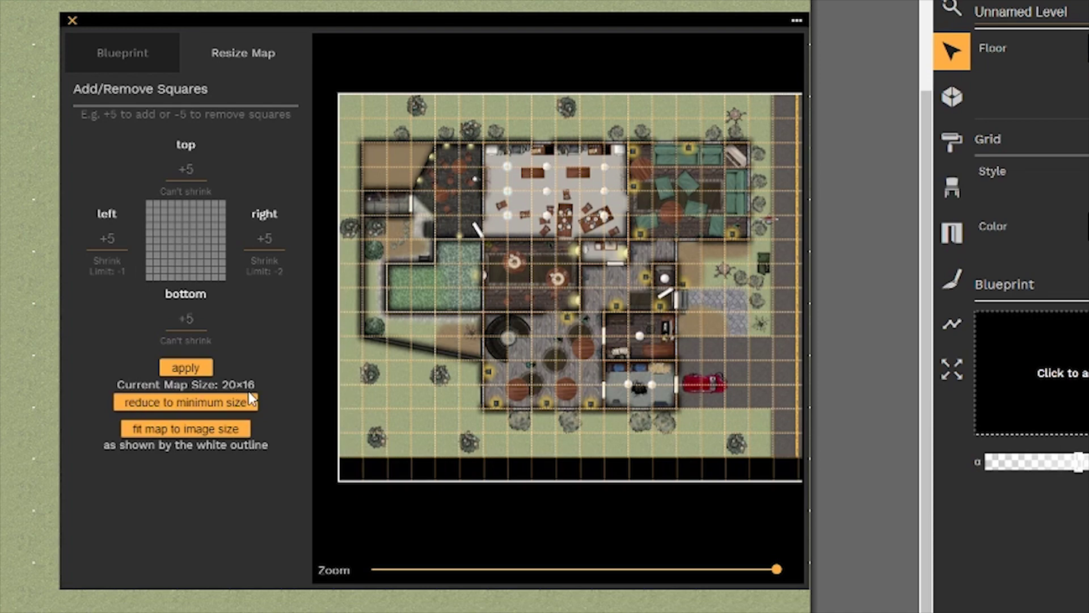
drag(529, 146, 490, 143)
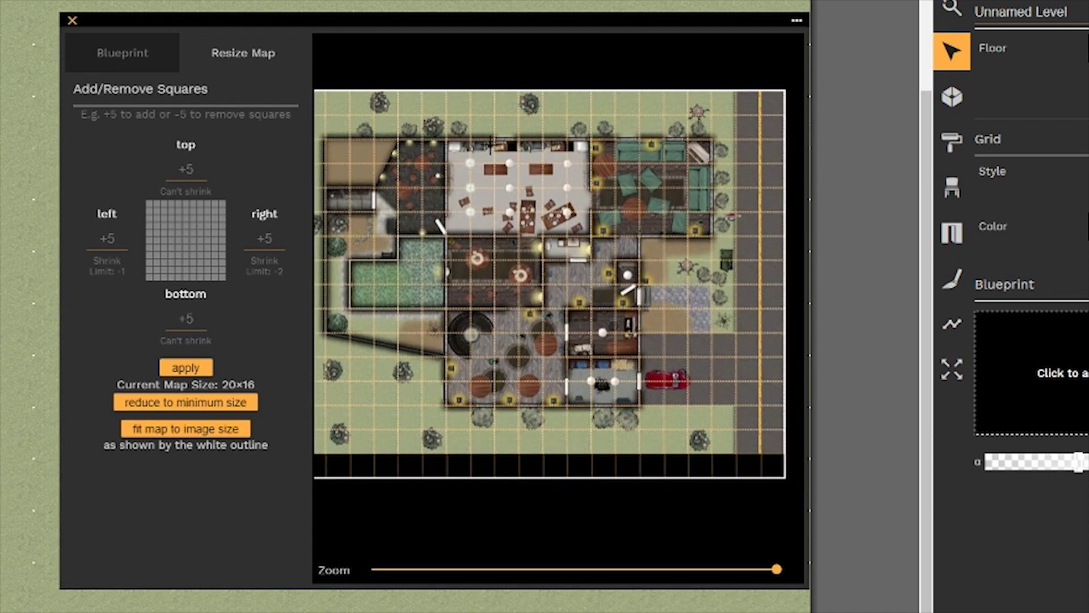
scroll(491, 143, up, 5)
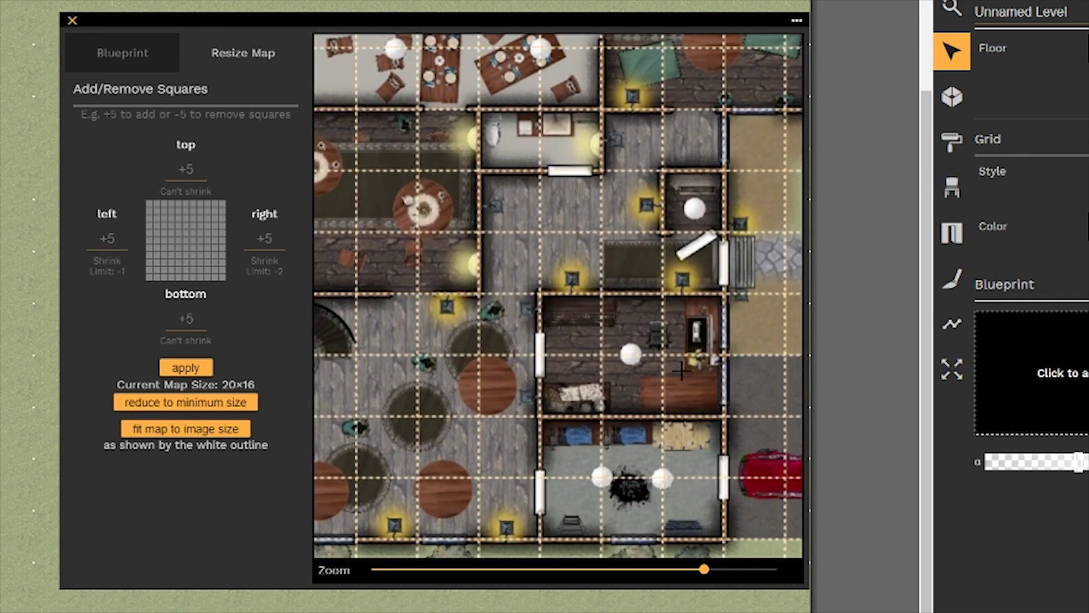
scroll(682, 370, down, 5)
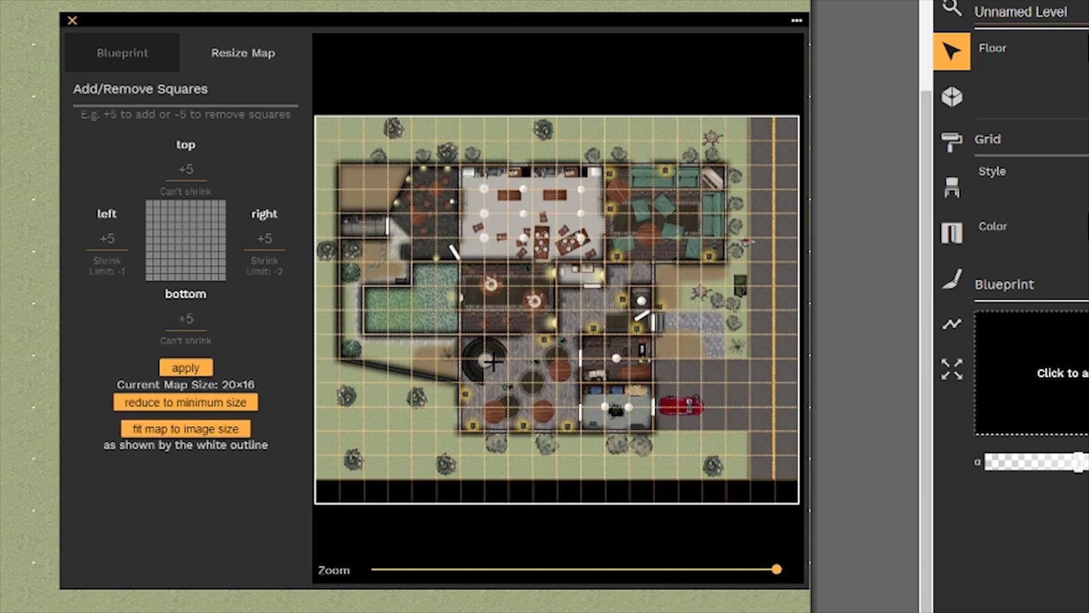
click(129, 64)
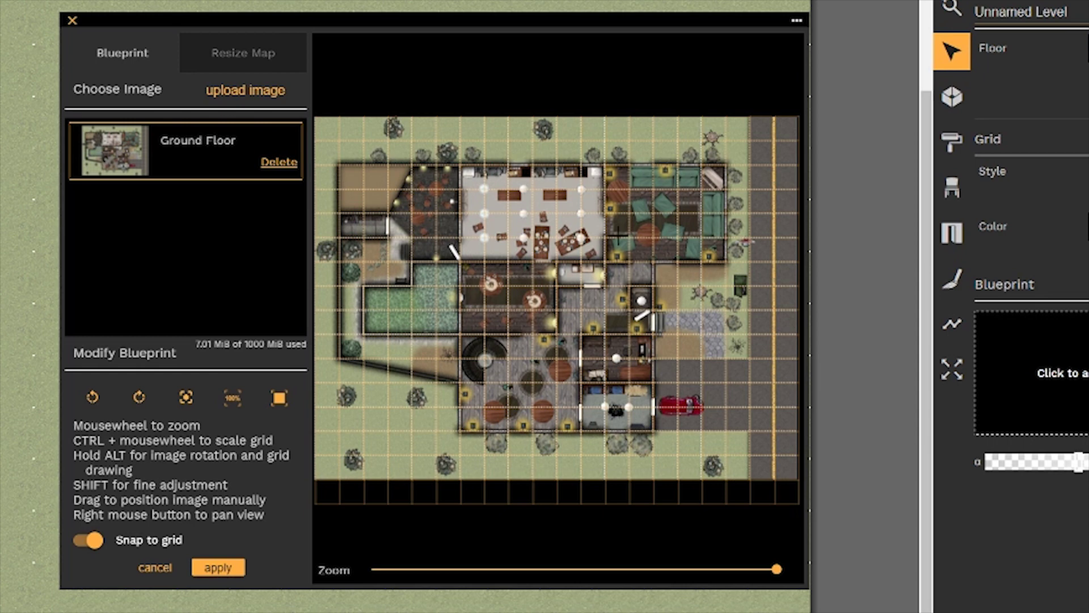
click(219, 570)
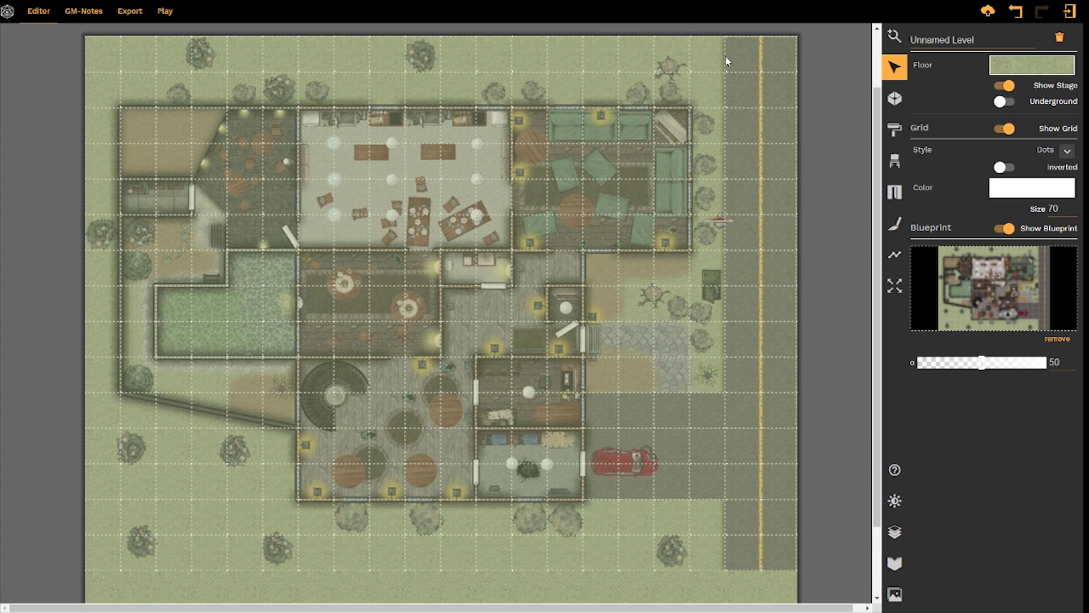
- Trace the building's outer footprint as a room with the Room tool, closing at the top-right corner
click(895, 99)
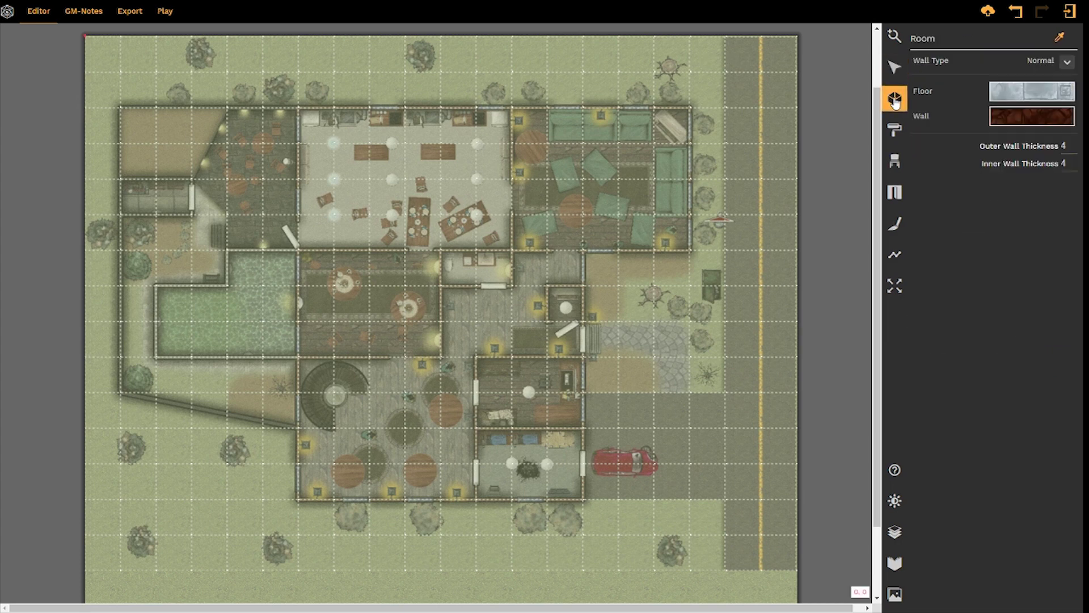
click(690, 108)
click(120, 107)
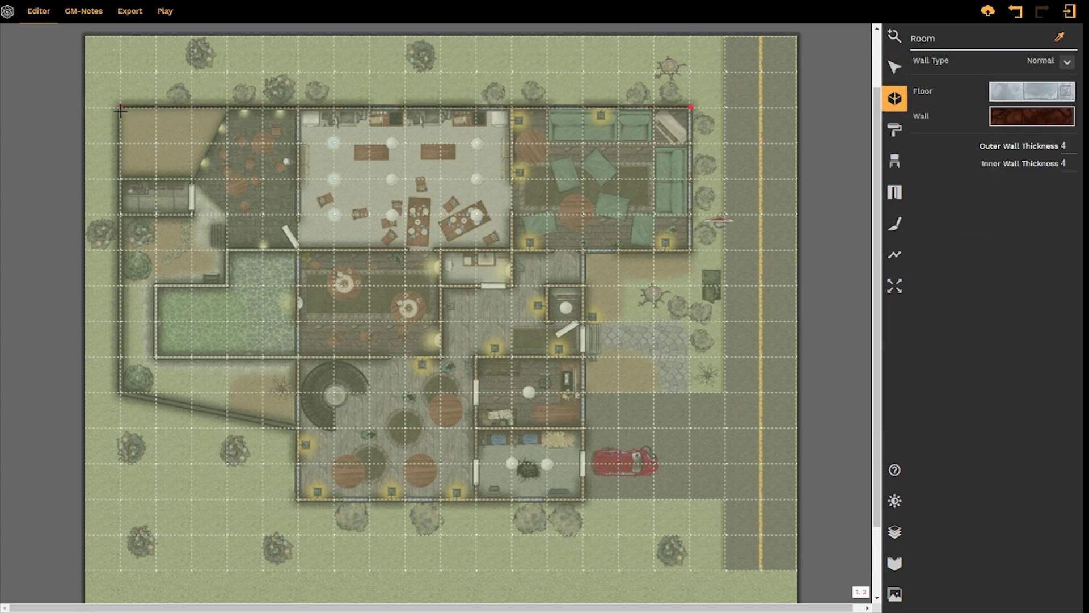
click(120, 391)
click(298, 427)
click(298, 500)
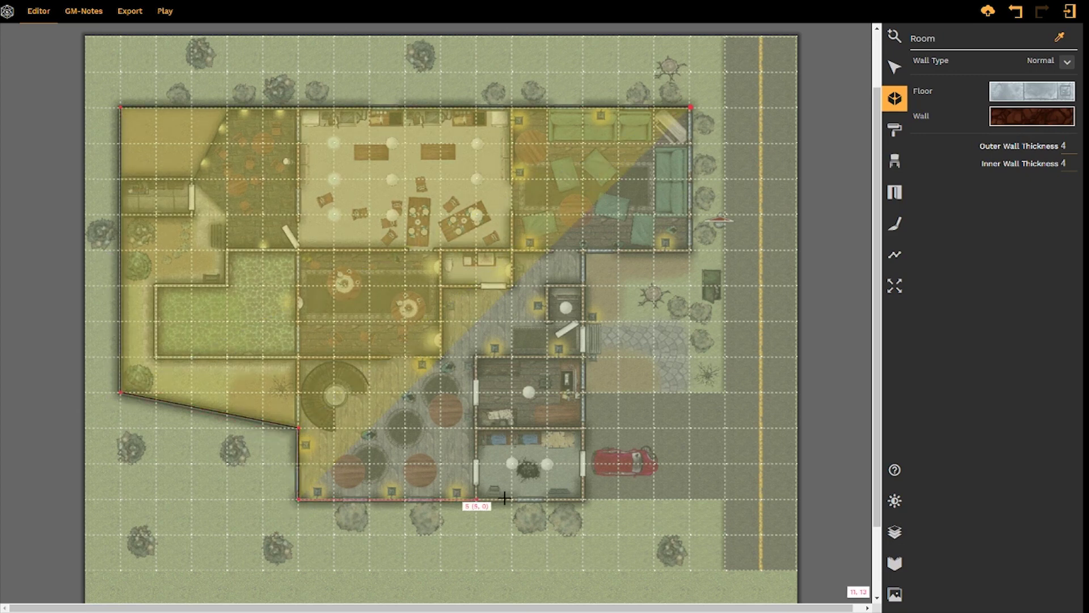
click(584, 500)
click(584, 250)
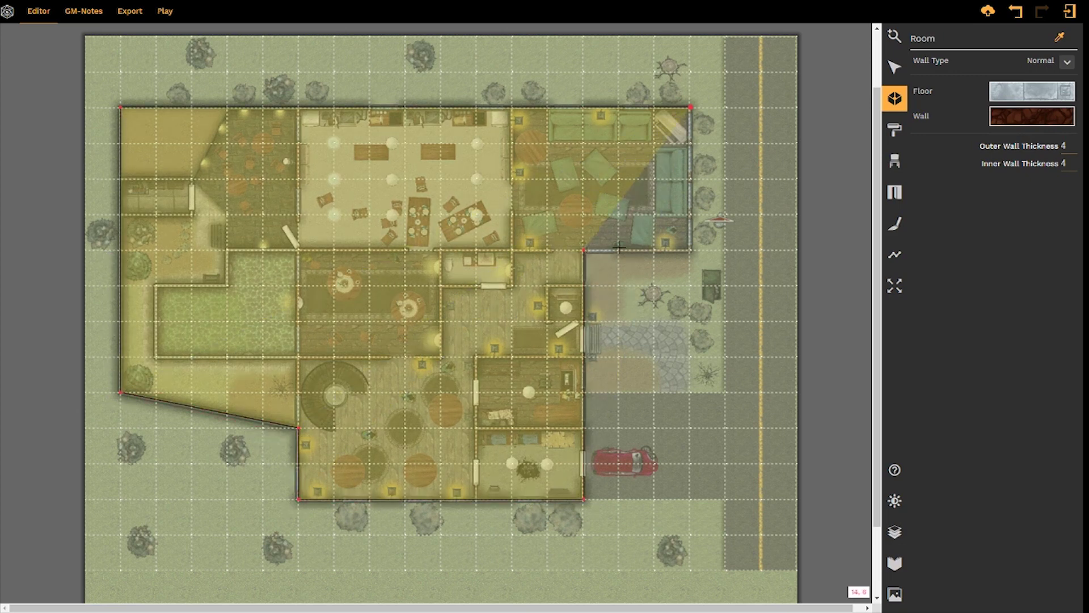
click(690, 249)
click(690, 107)
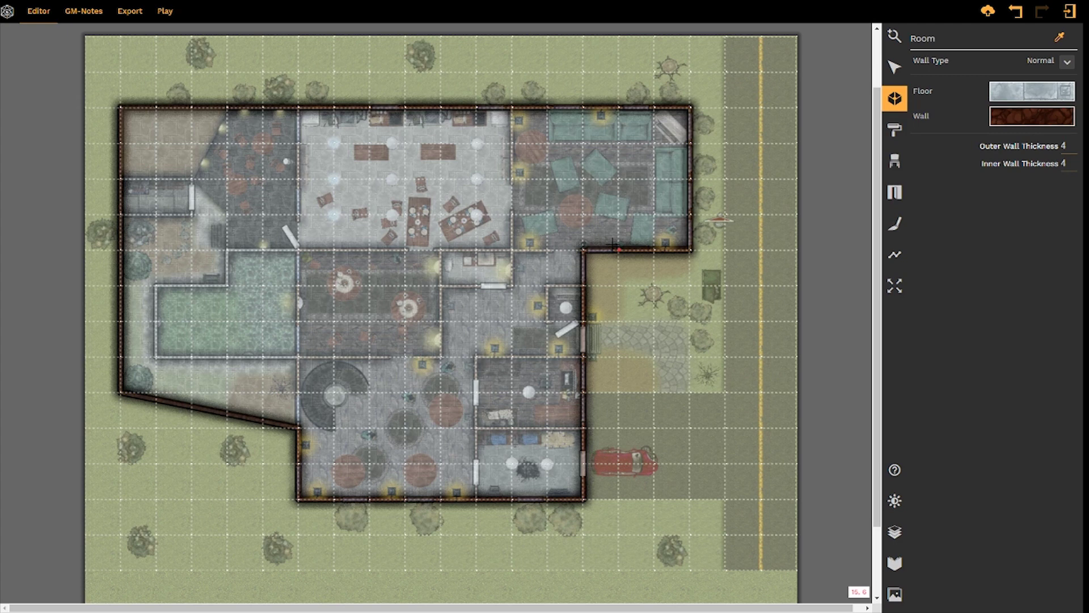
- Add a second room enclosing the top-centre dining hall down to the east-wing step line
drag(514, 129, 507, 241)
click(507, 250)
click(299, 250)
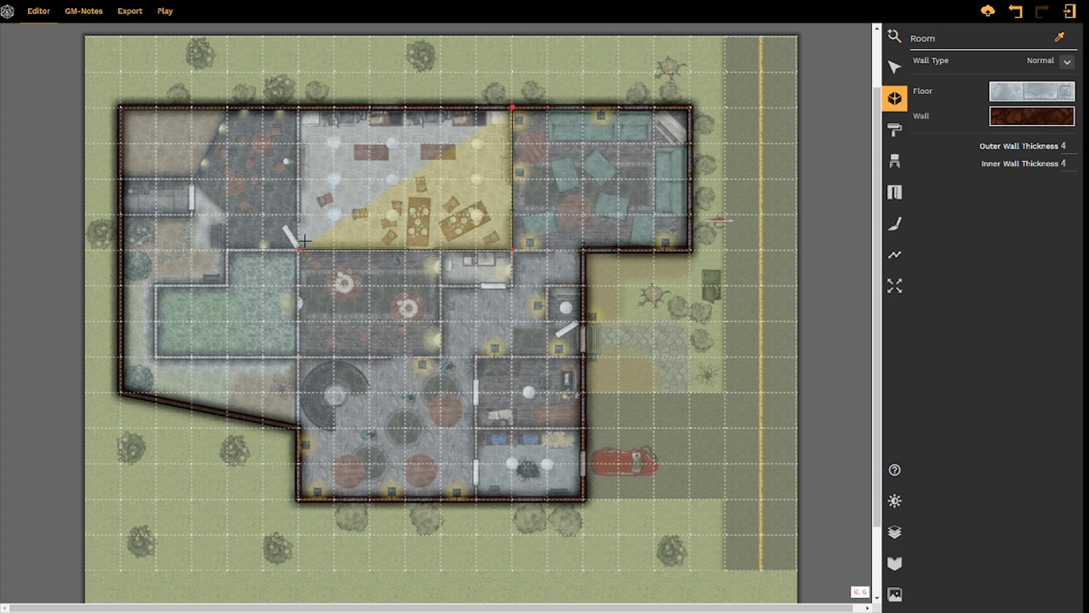
click(299, 108)
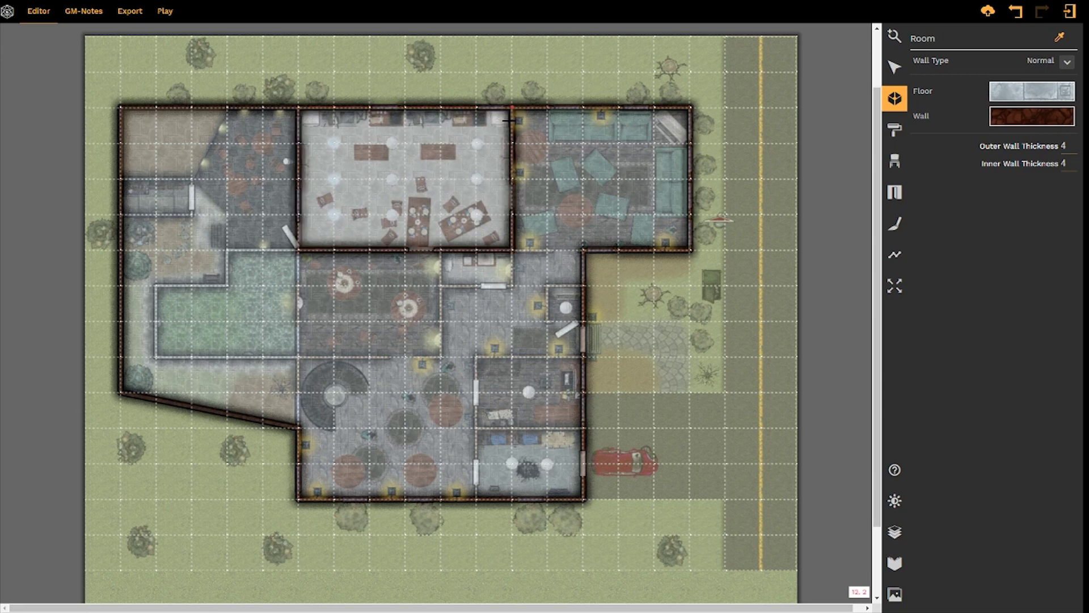